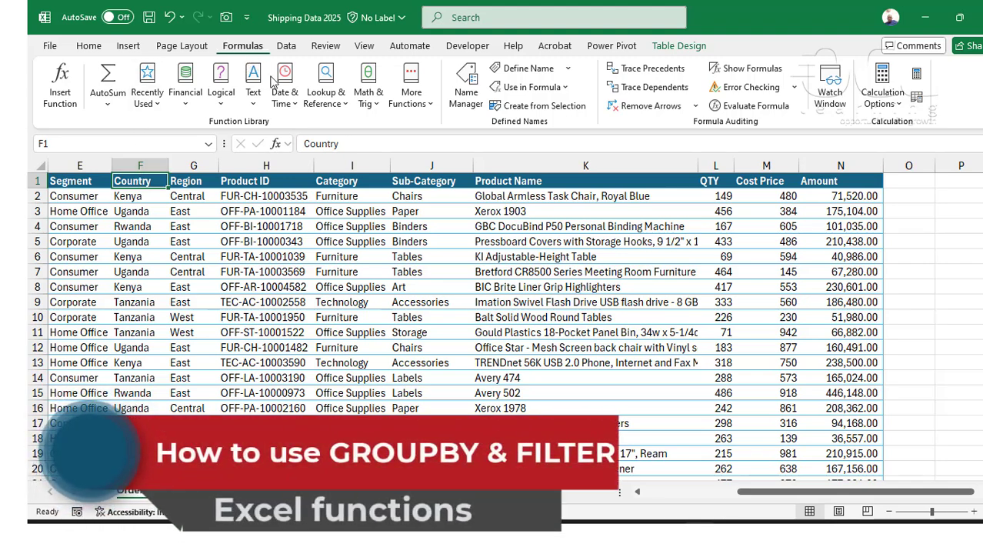
Browse the lookup and reference functions and inspect the Amount column values
left_click(331, 108)
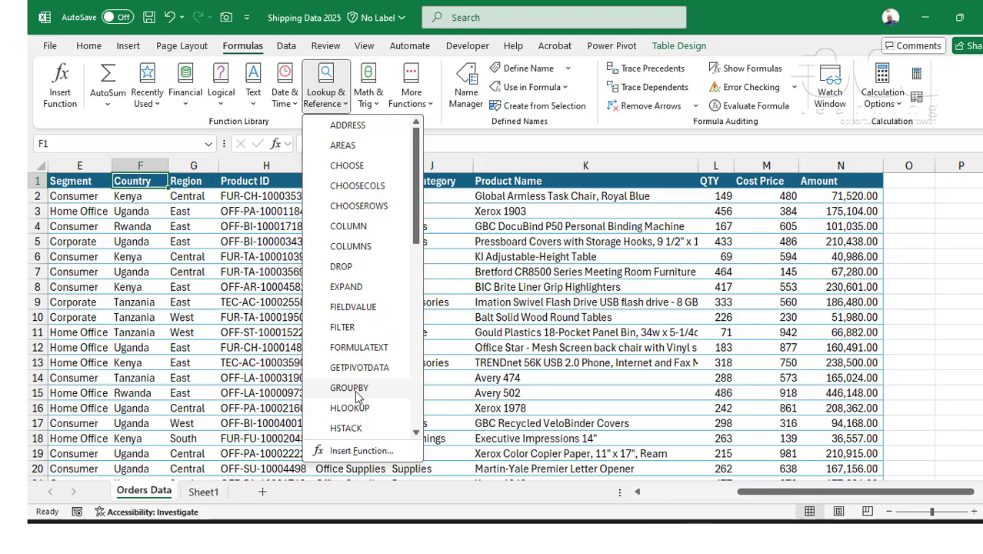
left_click(151, 210)
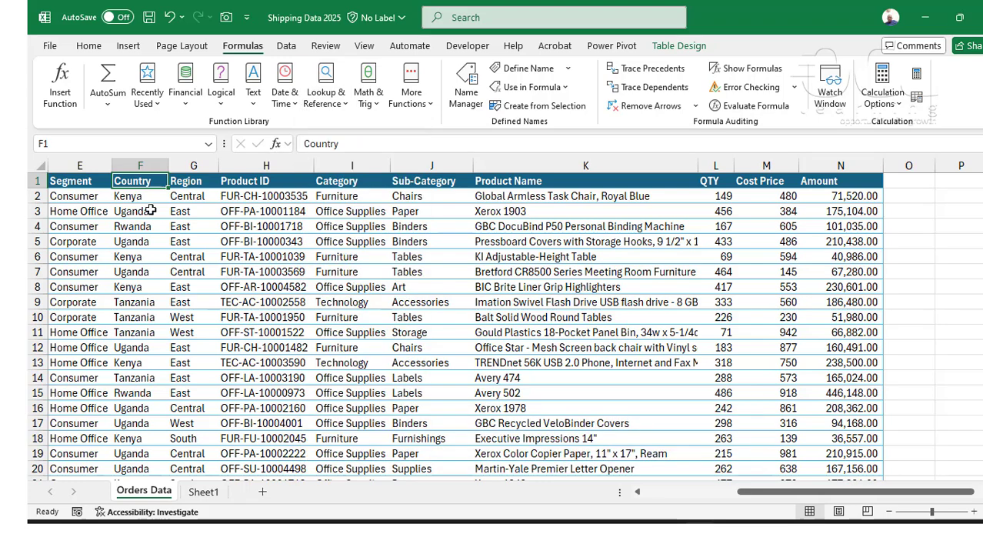
left_click_drag(774, 491, 682, 491)
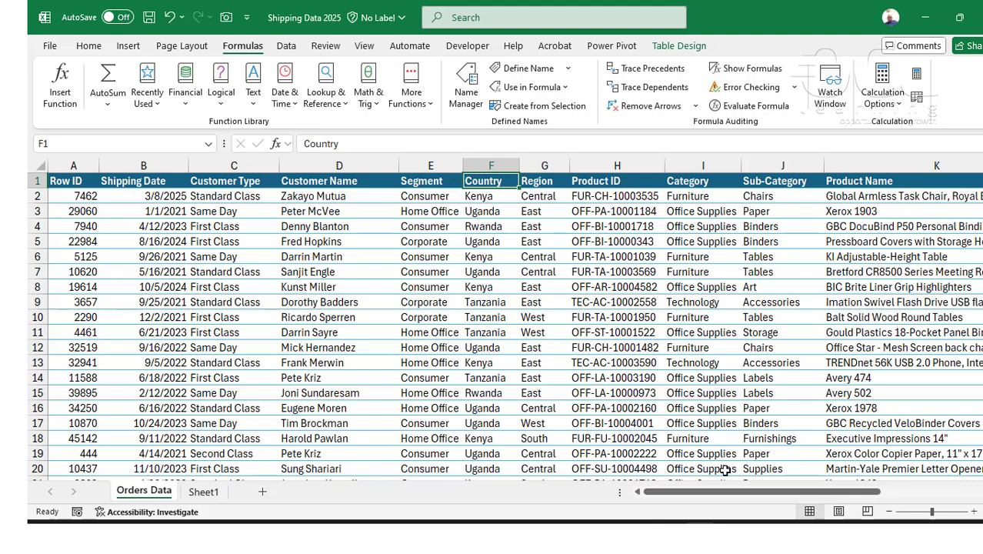
left_click_drag(730, 496, 836, 493)
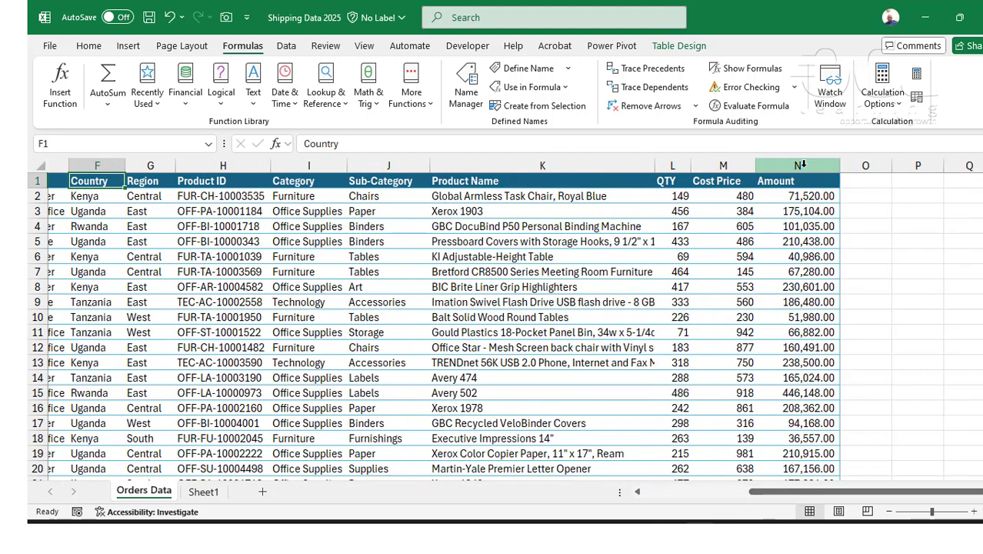
left_click(803, 165)
left_click(788, 196)
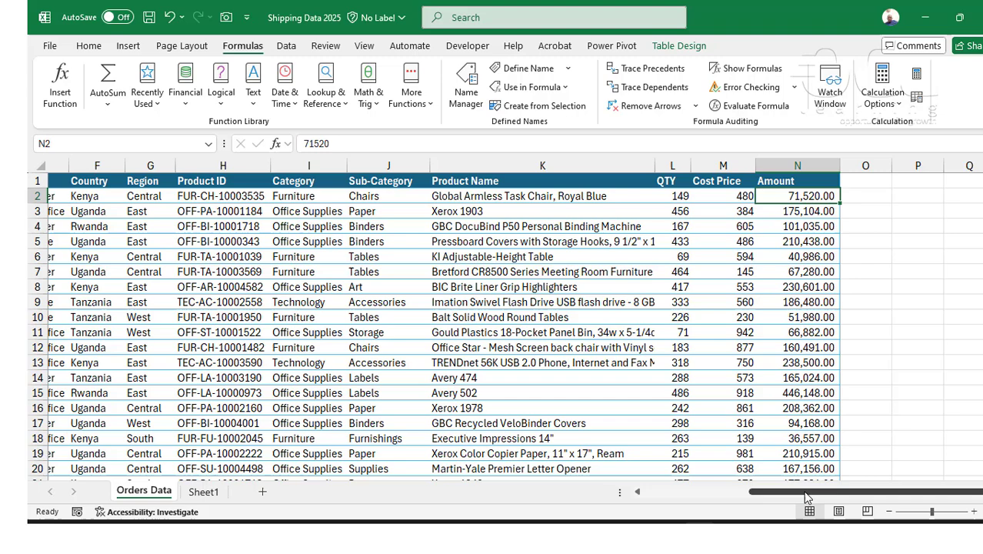
left_click_drag(804, 494, 796, 499)
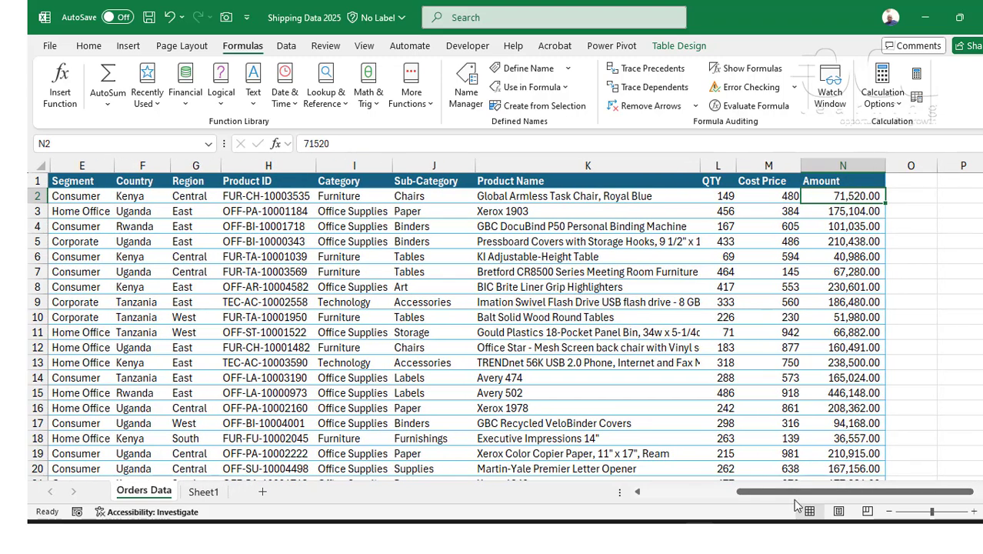
left_click_drag(792, 496, 699, 495)
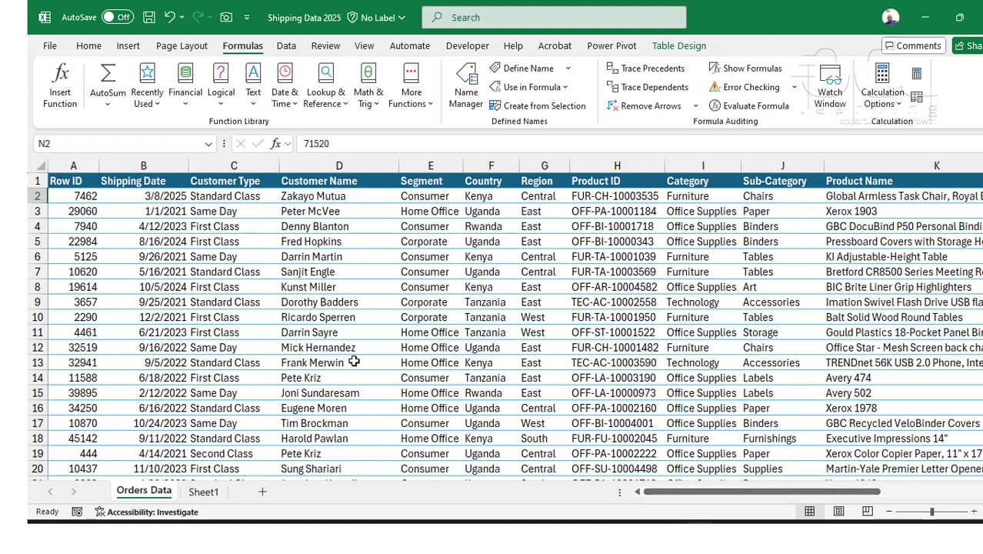
Add a Year header in cell O1, right after the Amount column
left_click(166, 166)
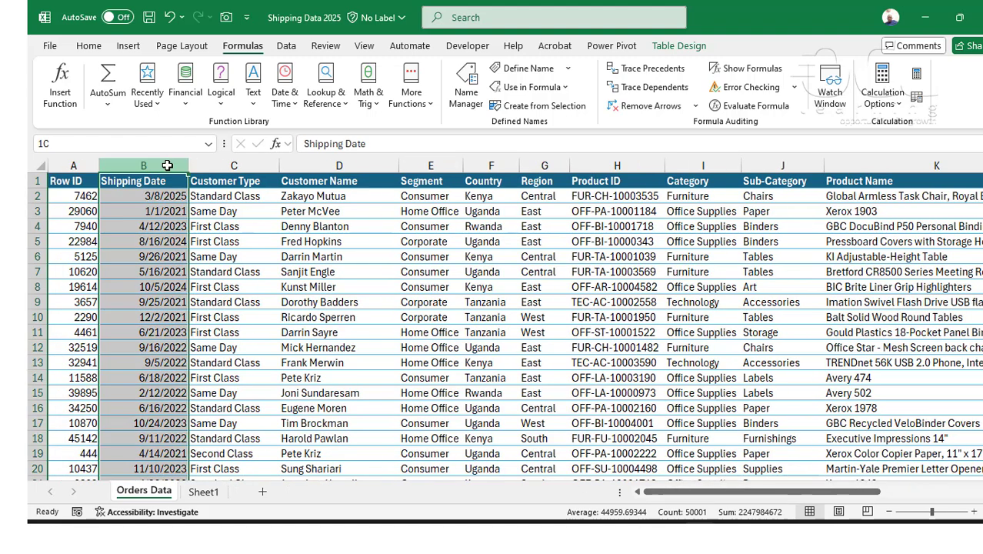
left_click(169, 195)
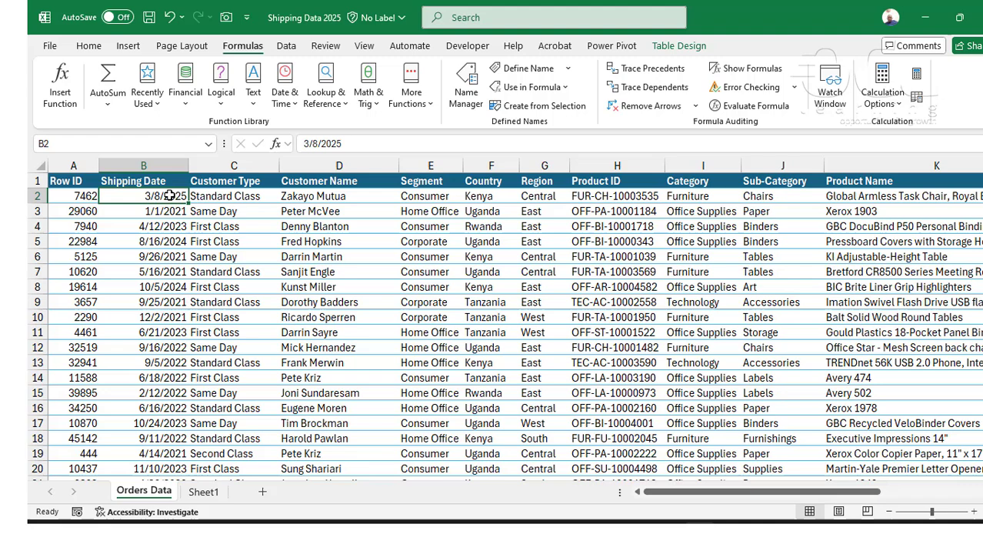
key("ctrl+Up")
key("ctrl+Right")
key("Right")
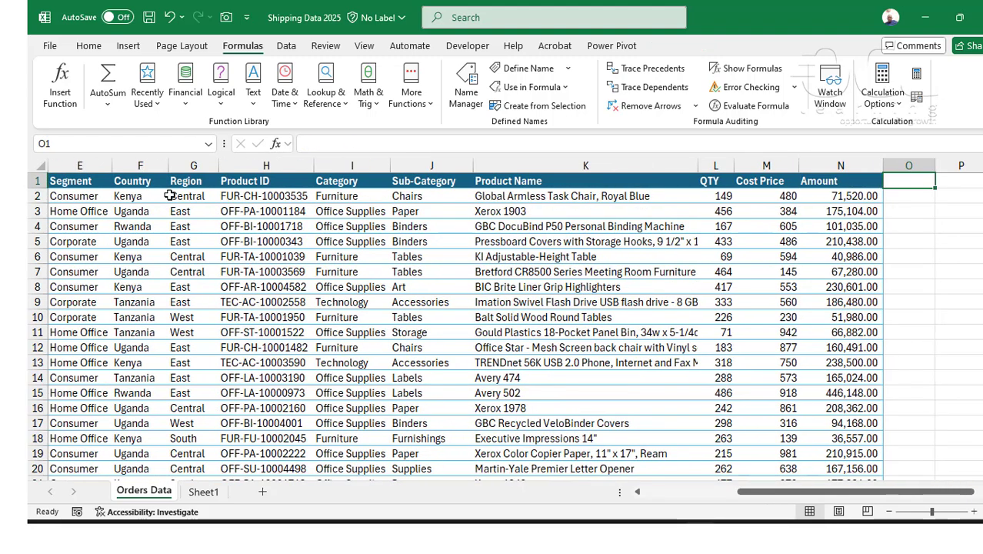
type("Year")
key("Return")
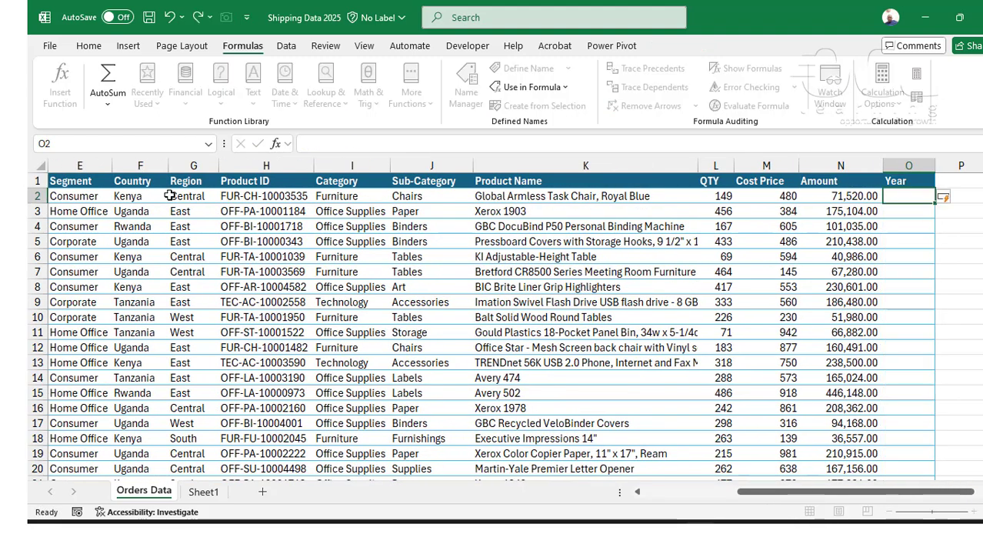
Fill the Year column with =YEAR([@[Shipping Date]]), then switch to Sheet1
type("=year")
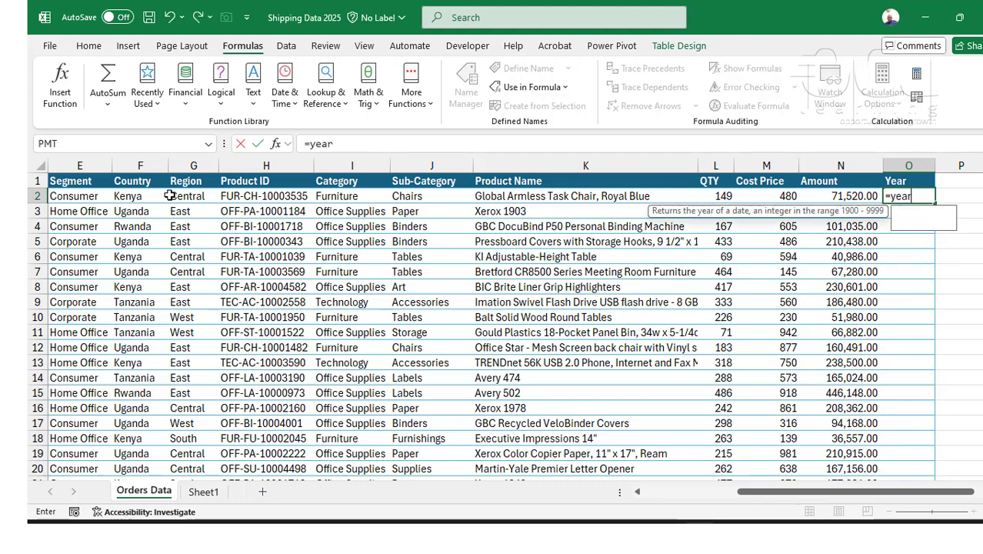
key("Tab")
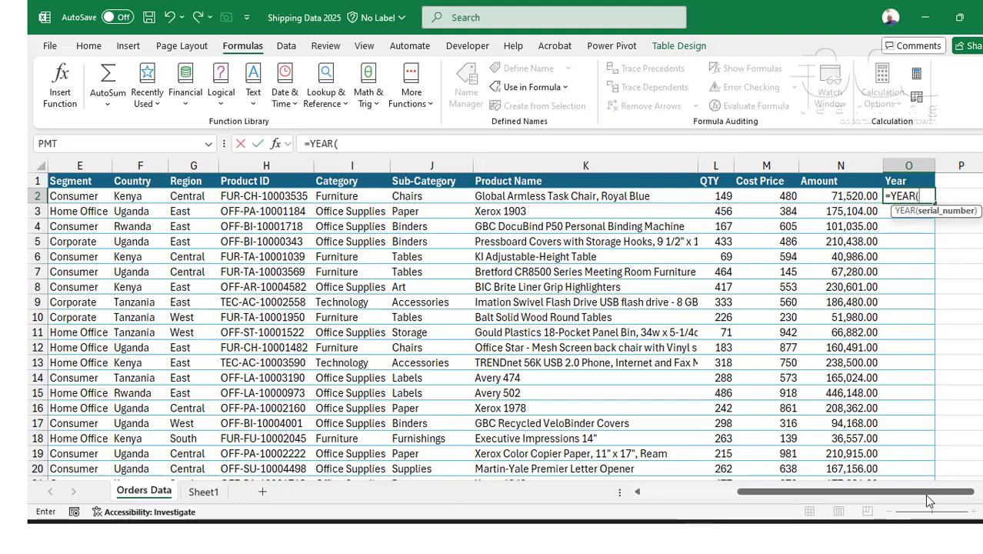
left_click_drag(928, 497, 835, 494)
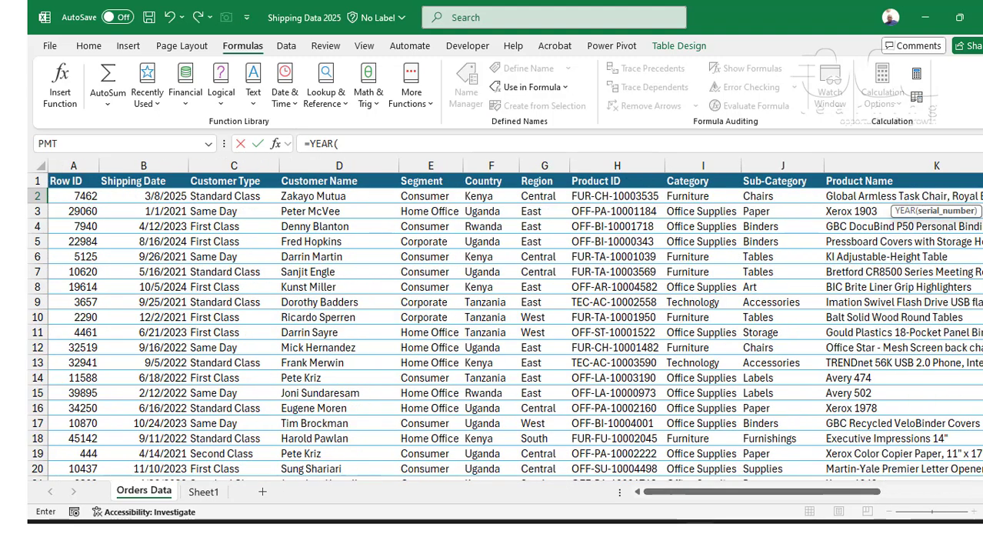
left_click(156, 196)
key("Return")
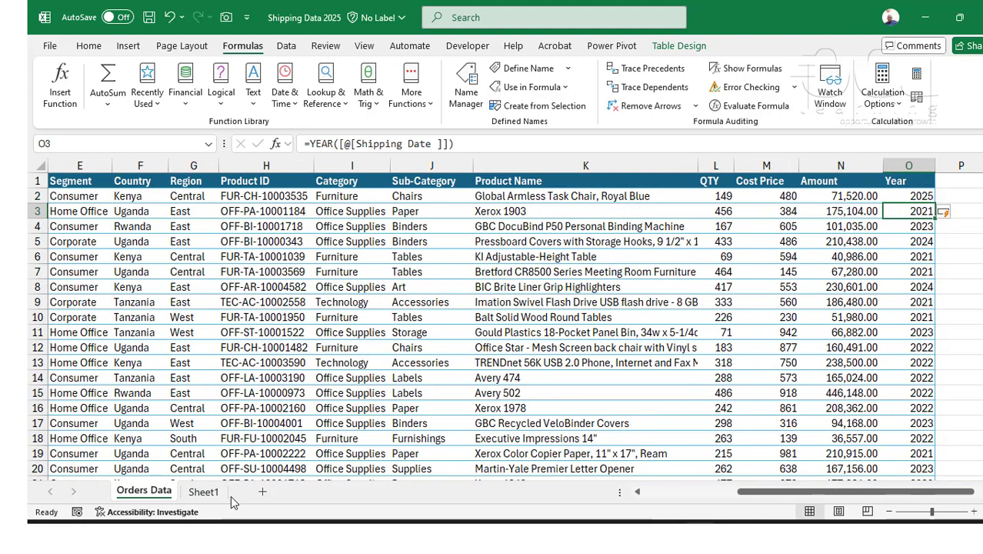
left_click(207, 492)
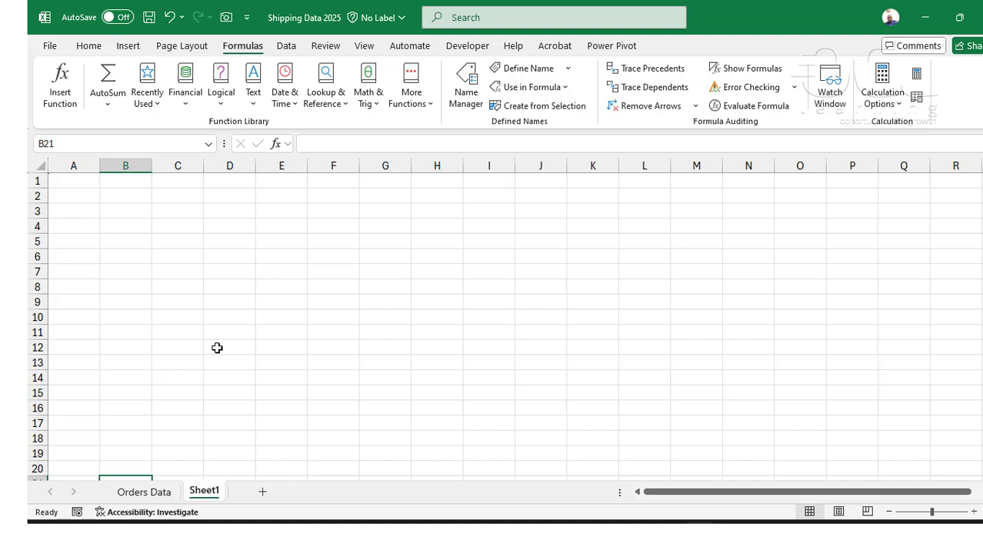
In Sheet1 C3, enter GROUPBY over the Orders Data Year column and Amount column with SUM
left_click(187, 215)
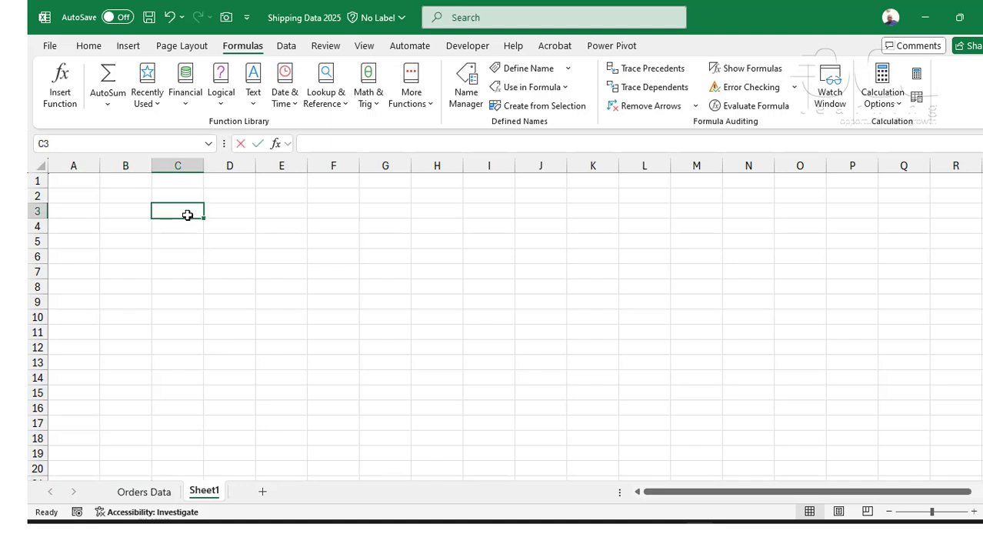
type("=grou")
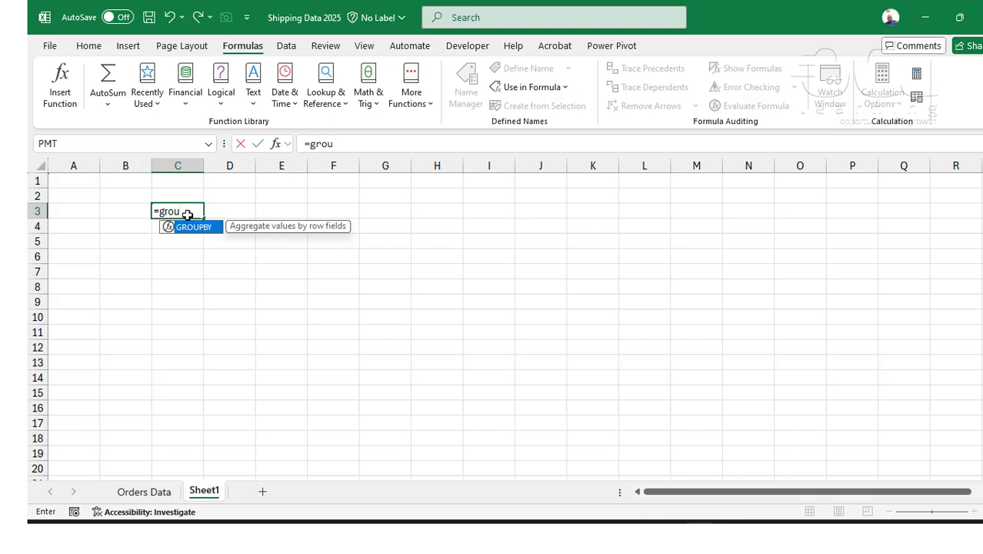
key("Tab")
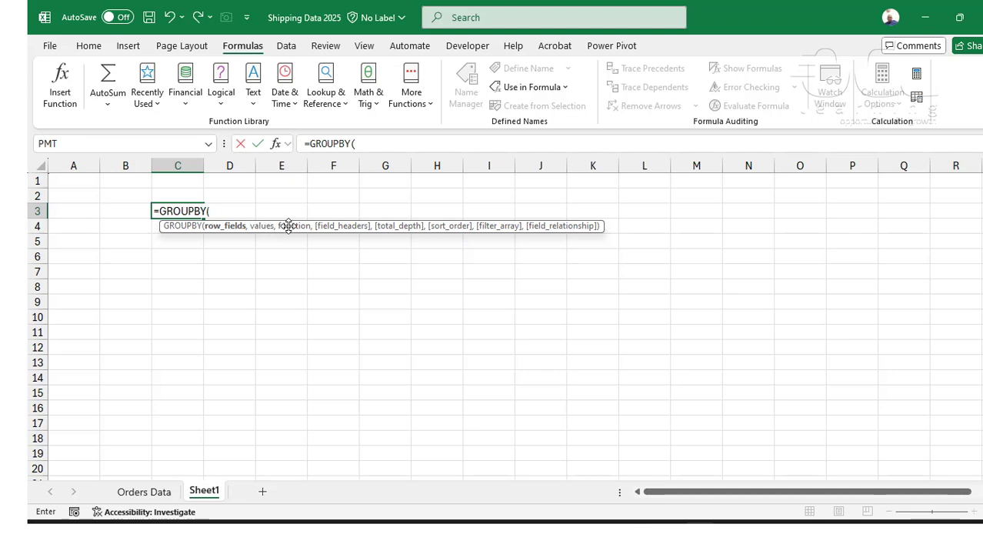
left_click(145, 493)
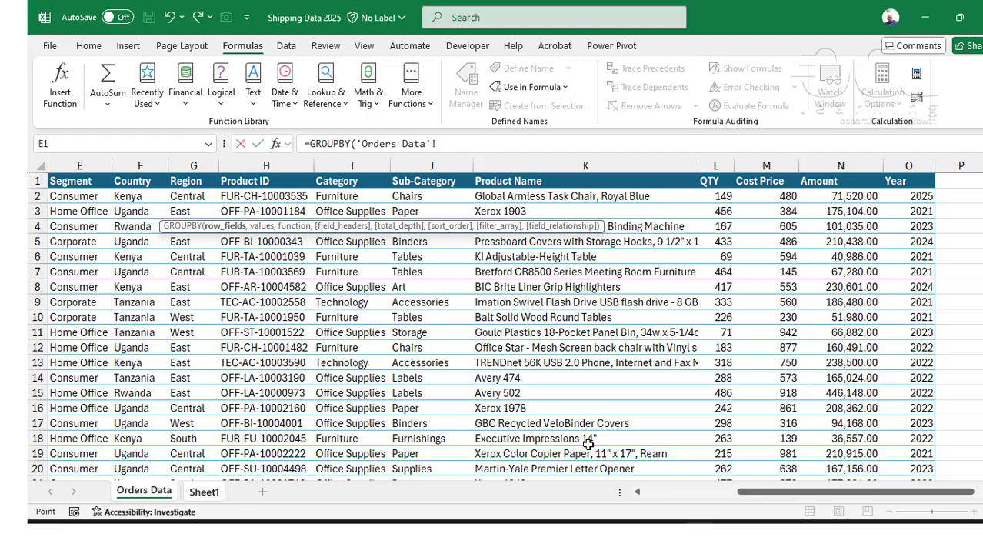
left_click(907, 164)
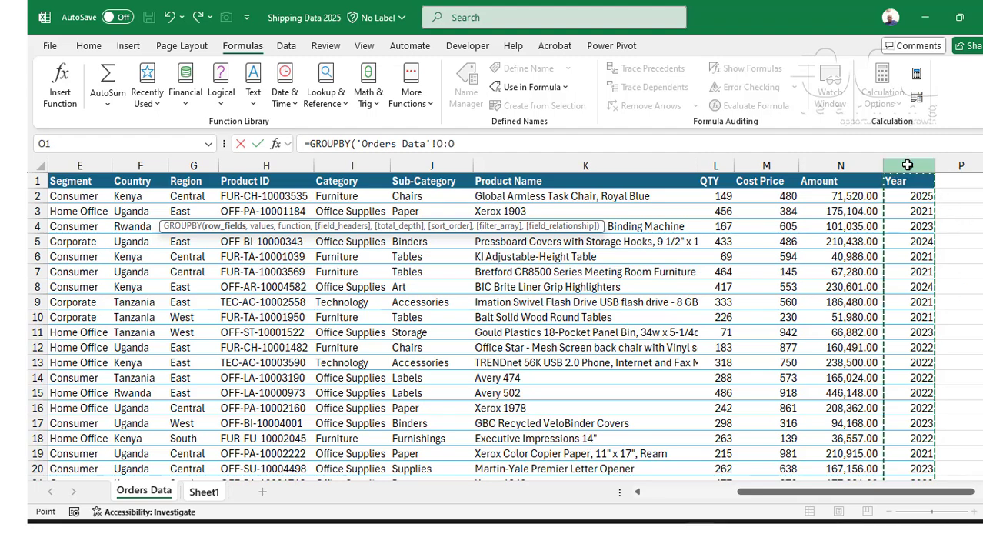
type(",")
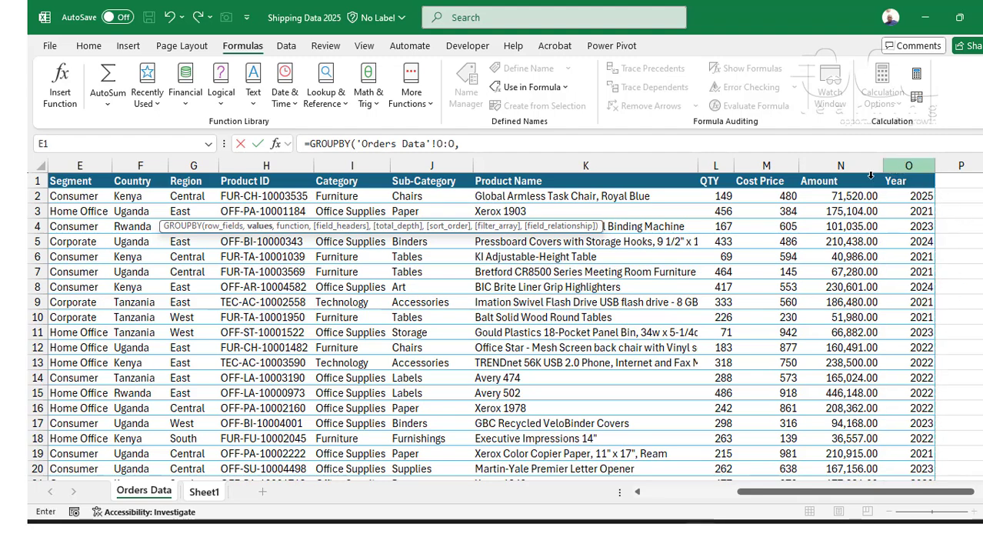
left_click(829, 165)
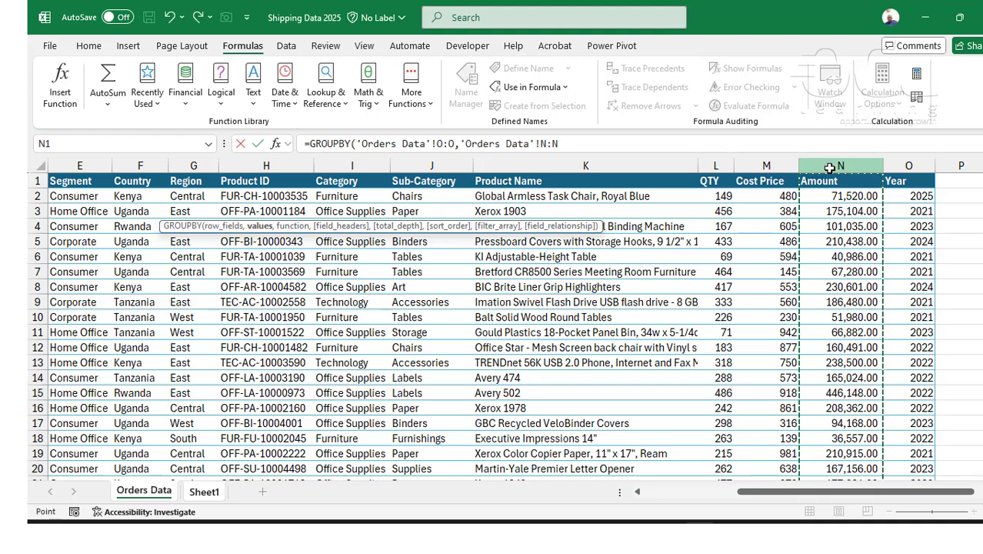
type(",")
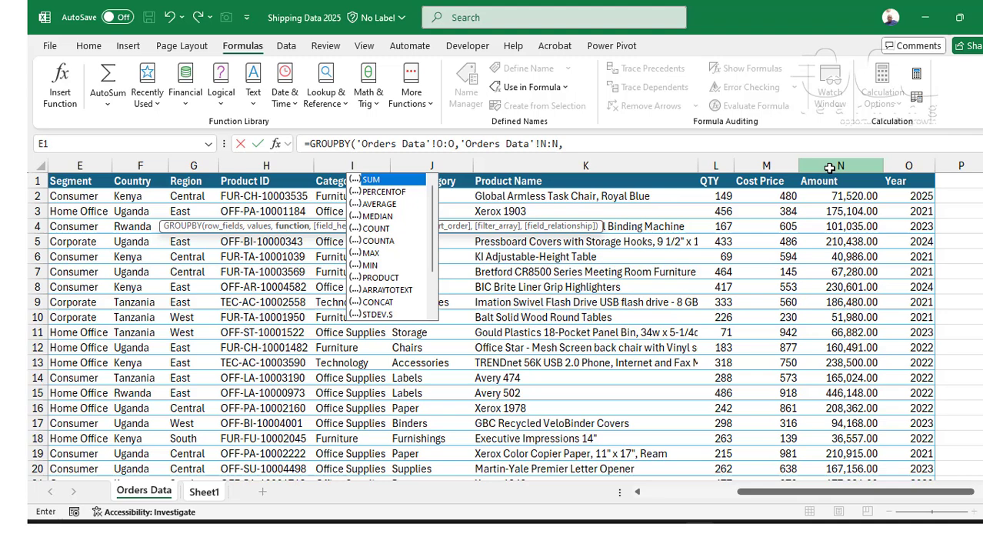
key("Tab")
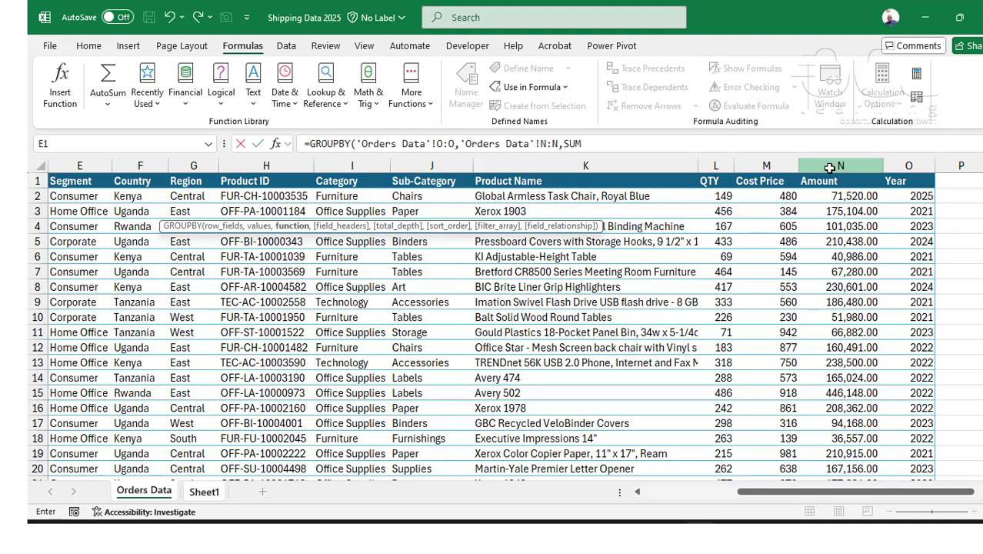
Commit the GROUPBY formula and add the headers Year in C2 and Amount in D2
type(")")
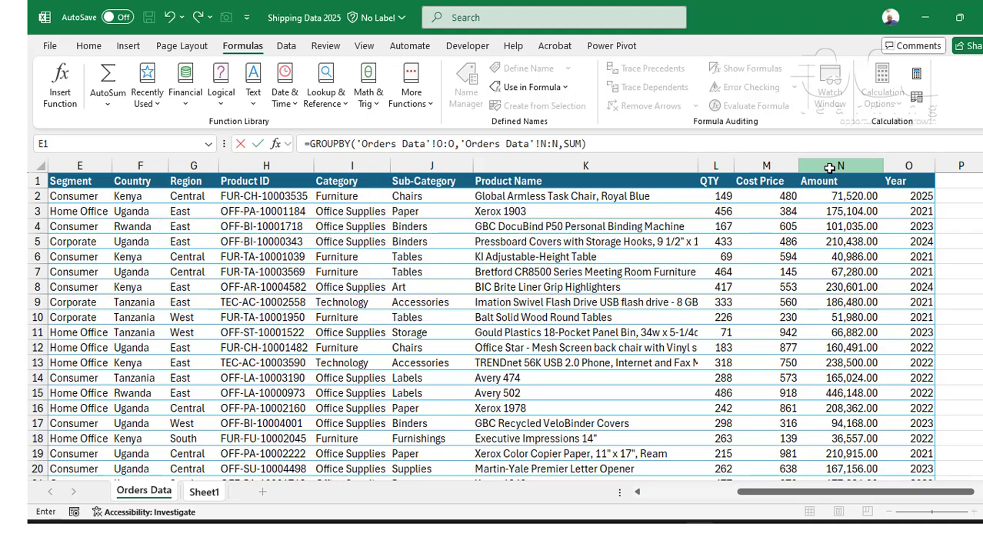
key("Return")
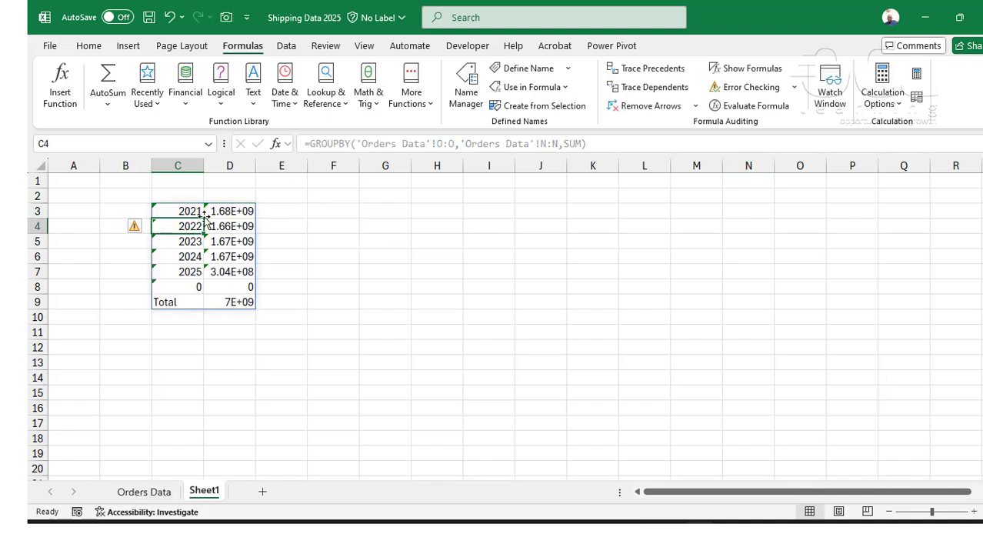
left_click(186, 195)
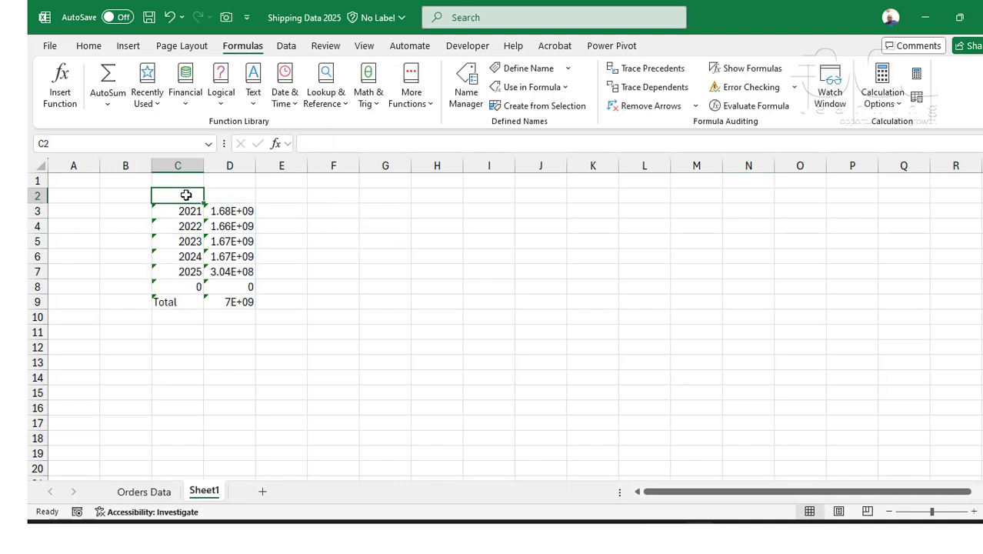
type("Year")
key("Tab")
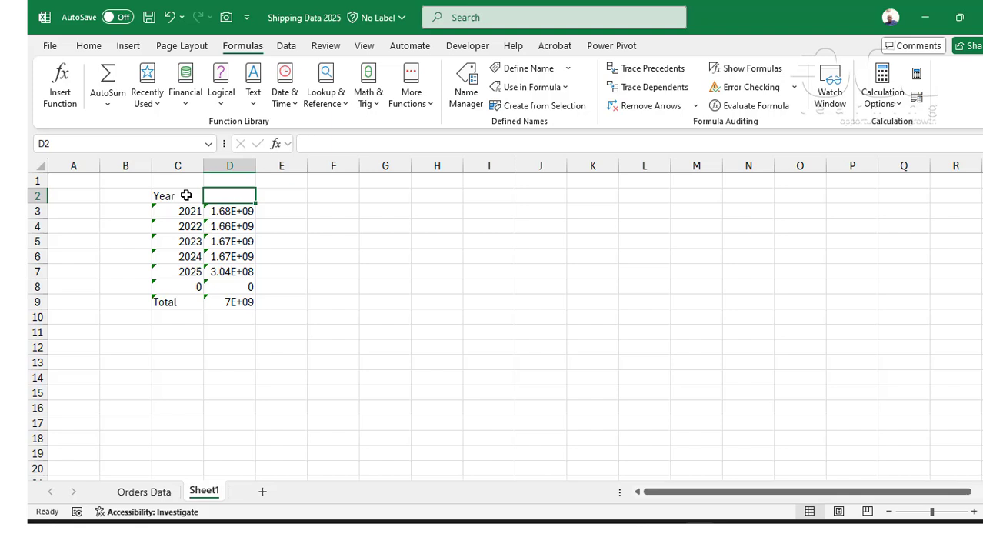
type("Amount")
key("Return")
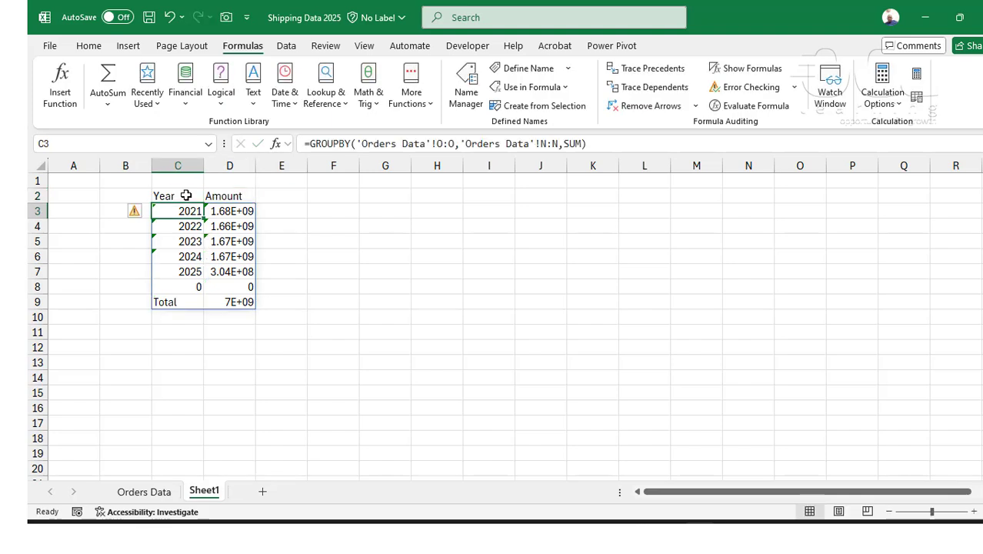
Format amounts D3:D9 as Accounting and autofit column D
left_click_drag(256, 164, 285, 165)
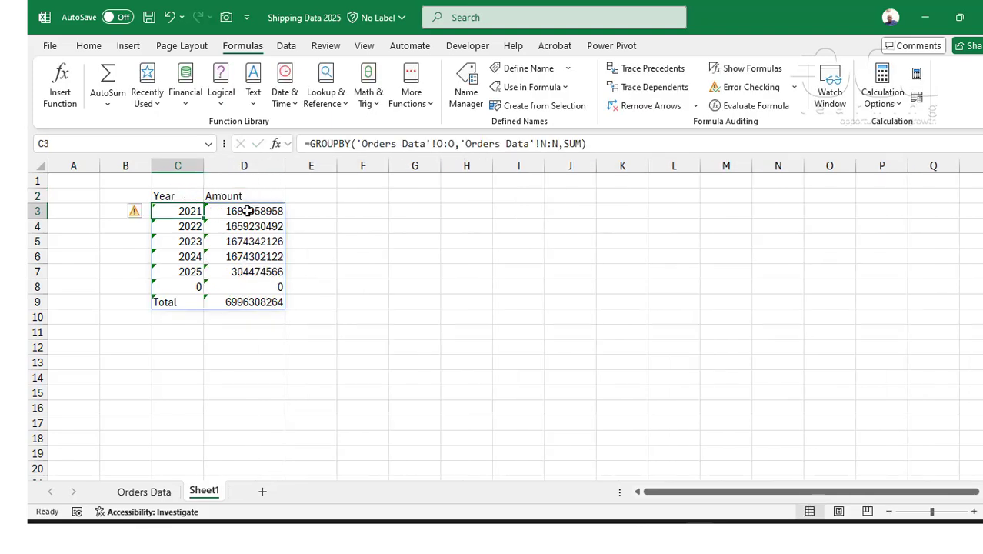
left_click_drag(247, 212, 251, 305)
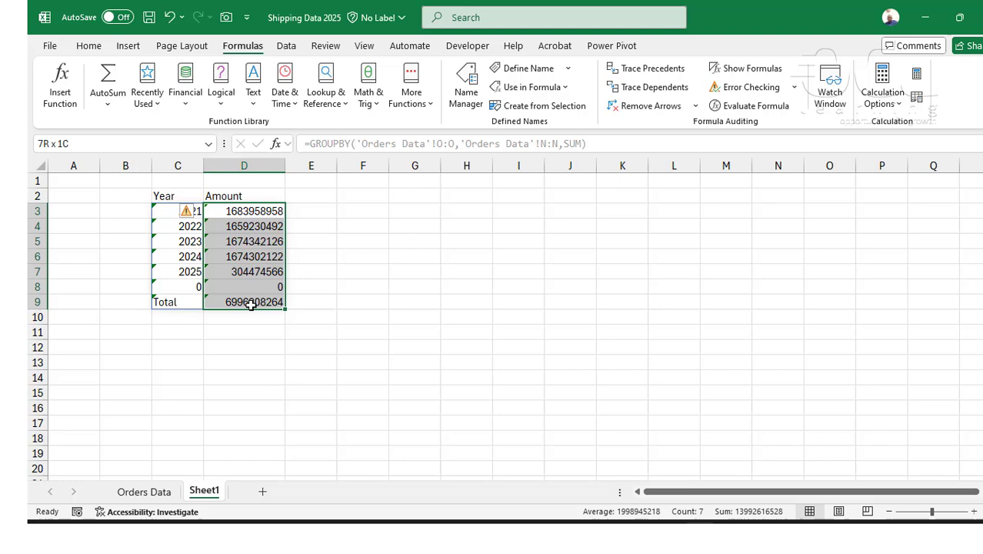
left_click(90, 49)
left_click(395, 86)
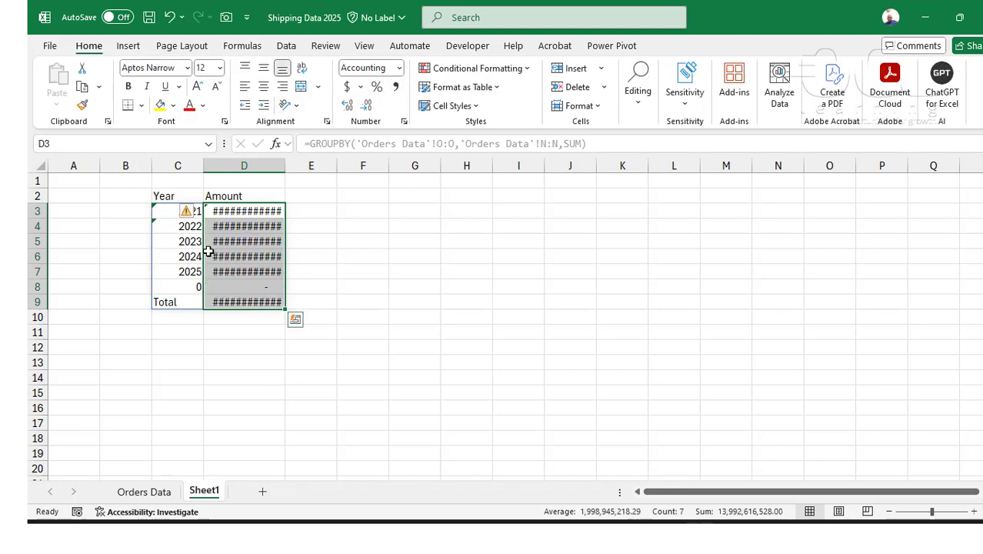
double_click(285, 166)
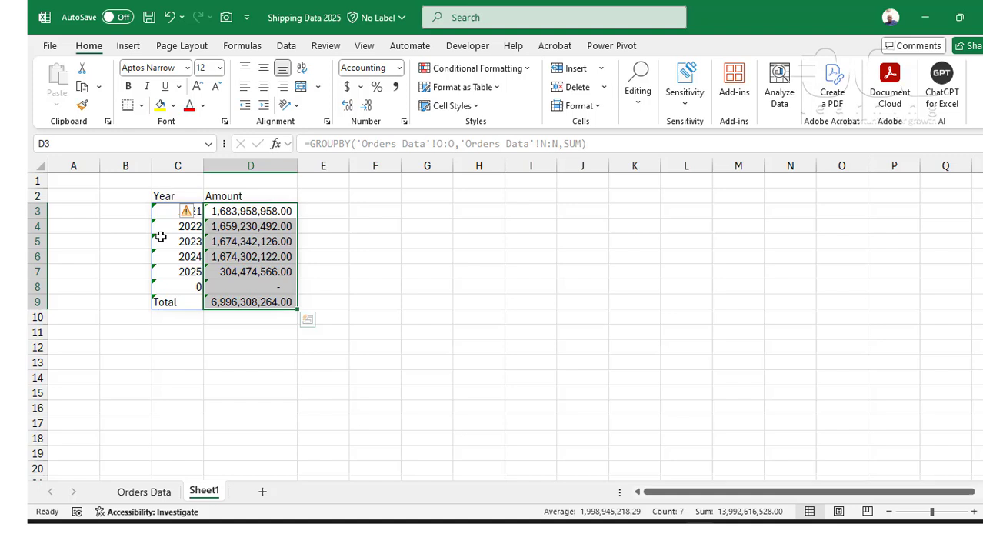
Ignore the error warnings on year cells C3:C8
left_click_drag(159, 215, 165, 228)
left_click_drag(165, 283, 164, 286)
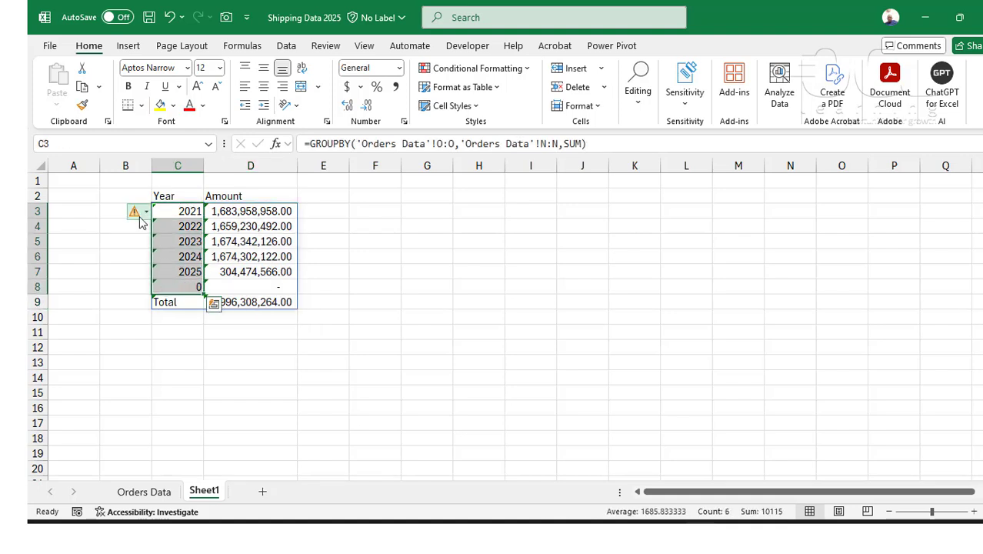
left_click(135, 211)
left_click(168, 284)
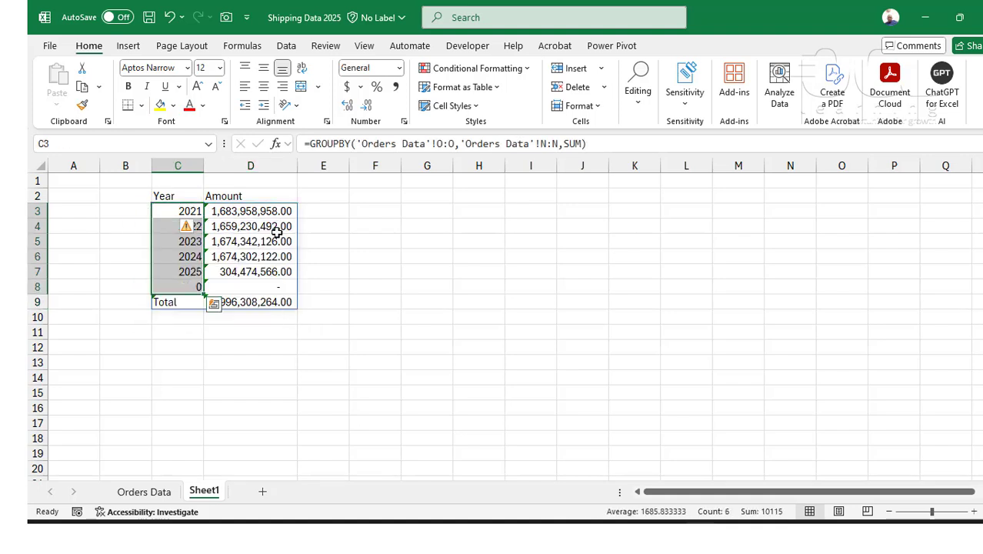
left_click(273, 231)
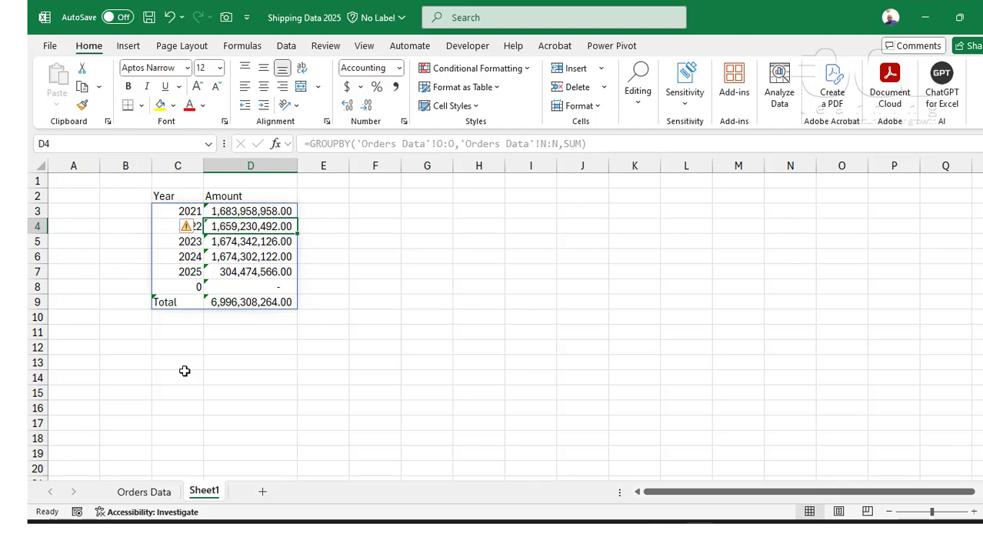
Add Sheet2 and paste the Orders Data Country column into its column A
left_click(262, 493)
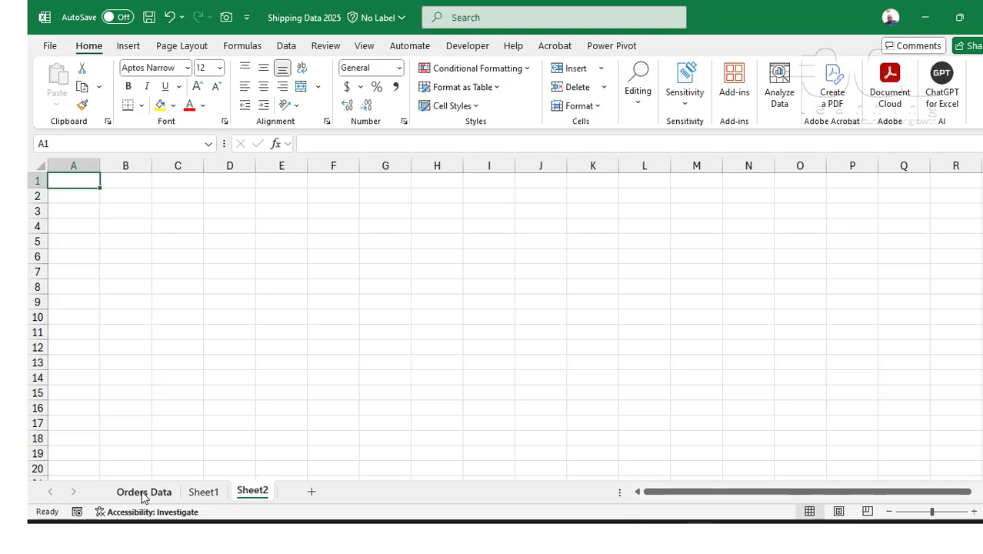
left_click(143, 493)
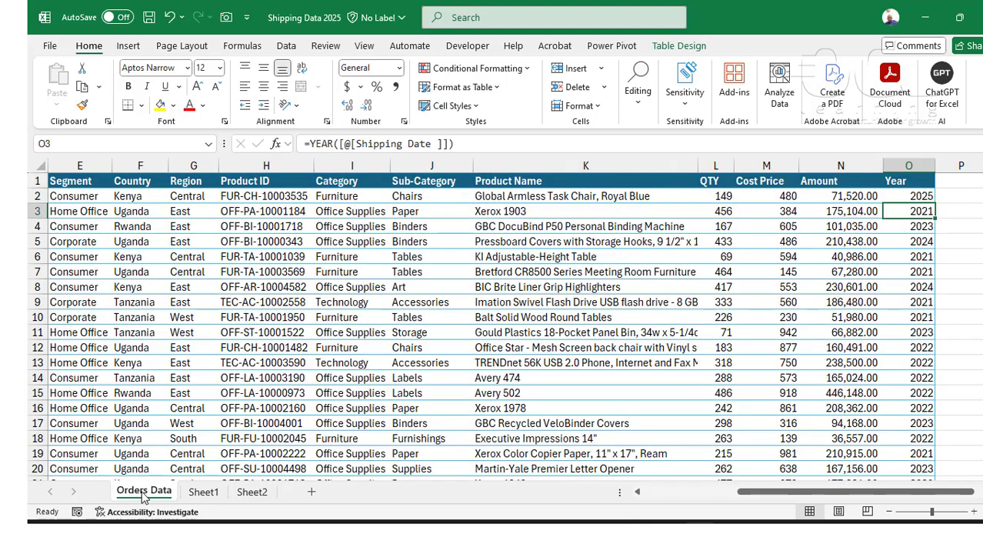
left_click(132, 163)
key("ctrl+c")
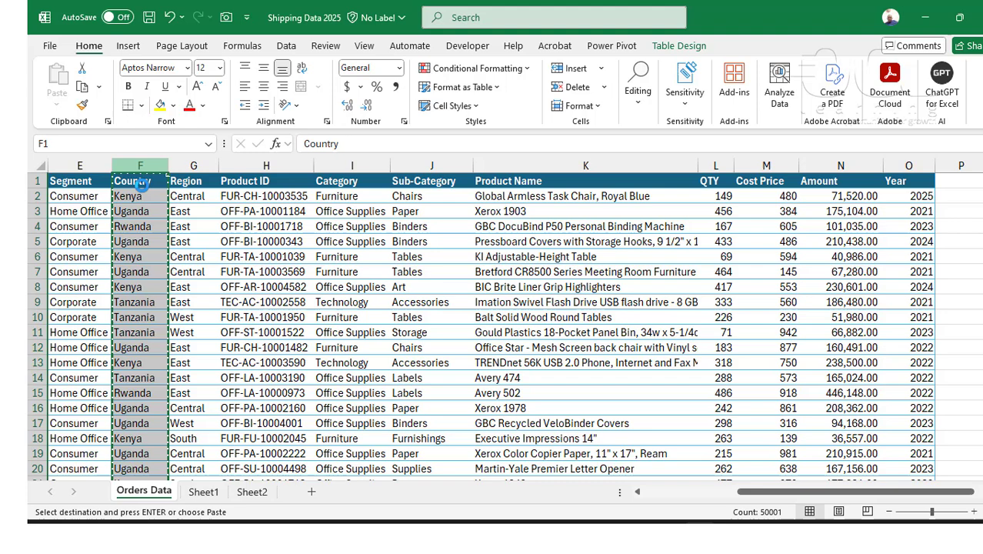
left_click(252, 491)
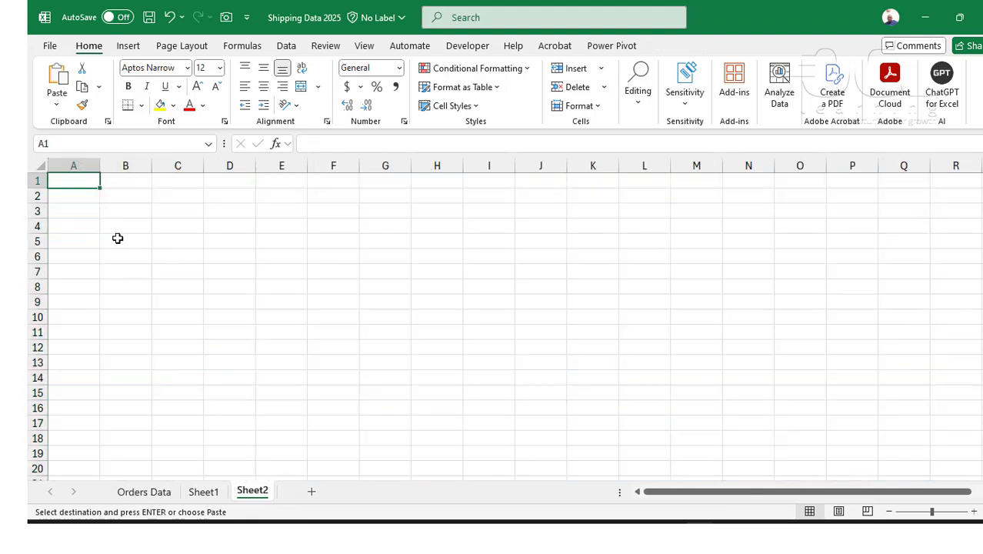
right_click(74, 165)
left_click(147, 274)
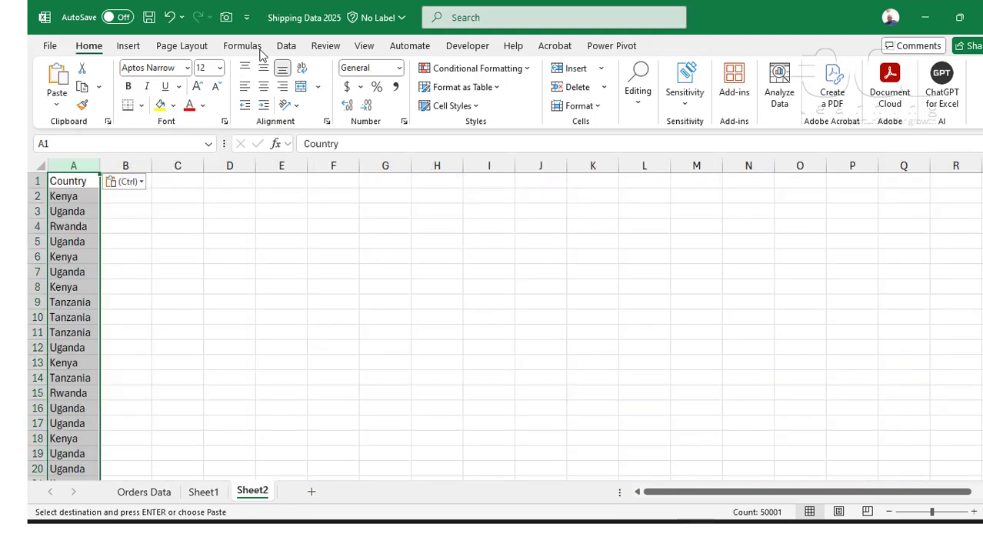
Remove duplicates, leaving Kenya, Uganda, Rwanda and Tanzania
left_click(286, 45)
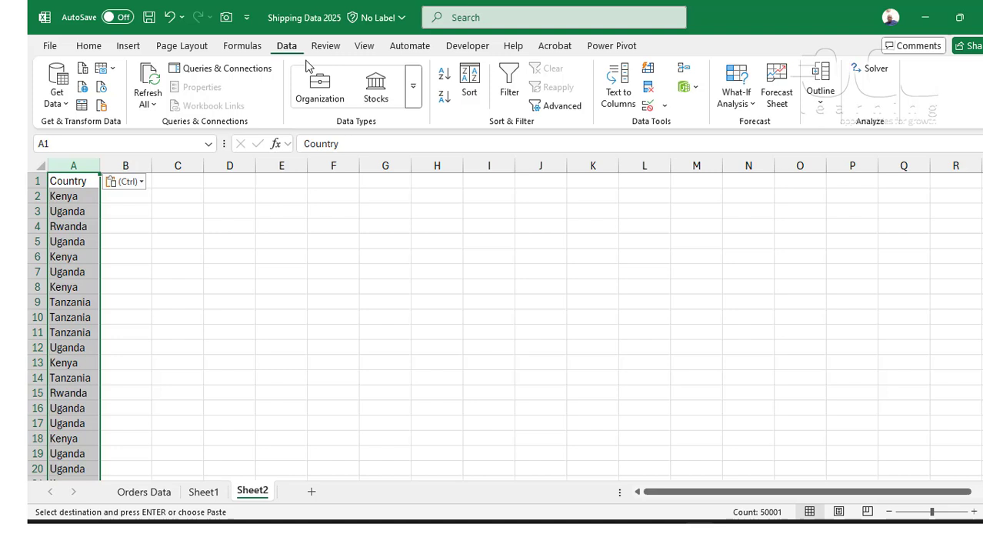
left_click(648, 105)
left_click(545, 402)
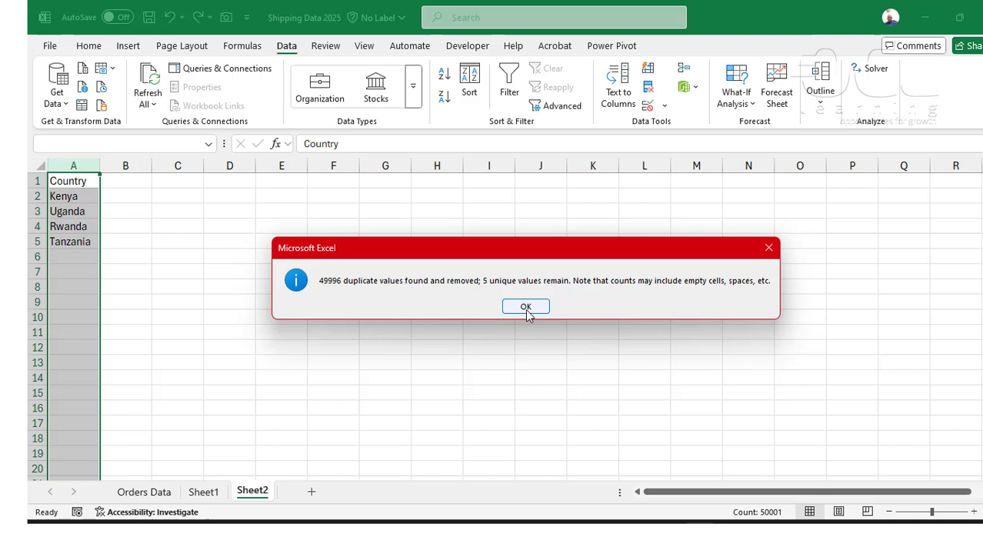
left_click(526, 306)
left_click(81, 197)
left_click_drag(79, 206, 83, 242)
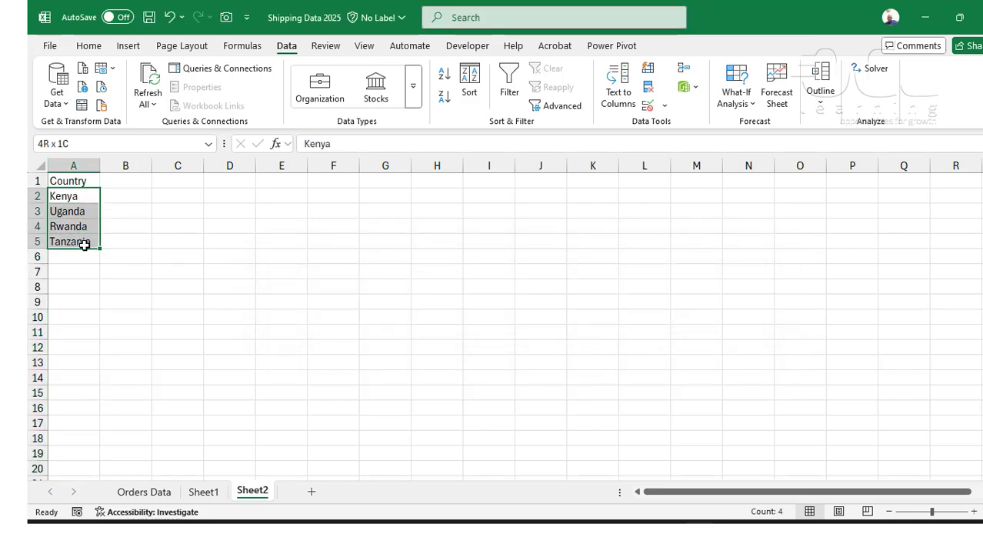
left_click(80, 196)
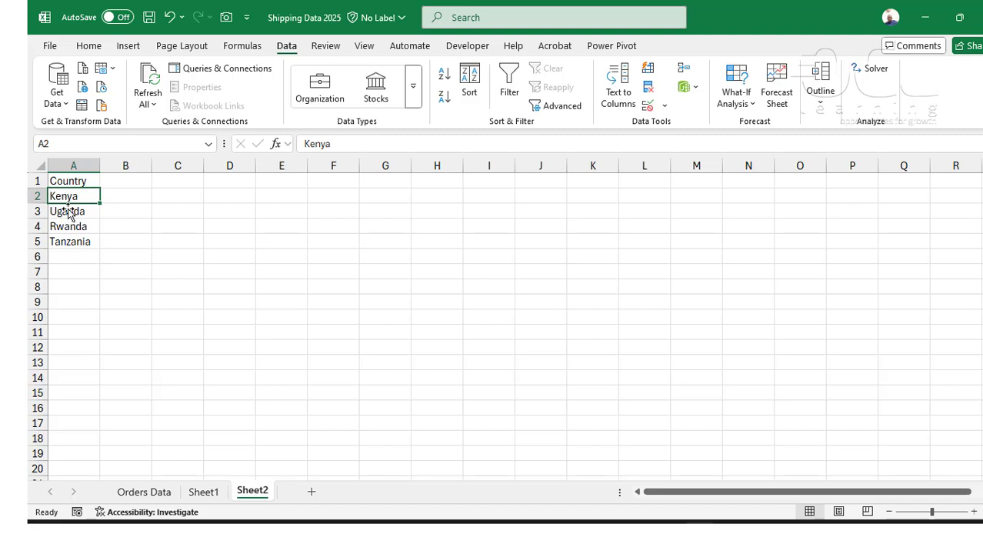
Add Sheet3 with a Country header and a list validation sourced from Sheet2's four countries
left_click(312, 493)
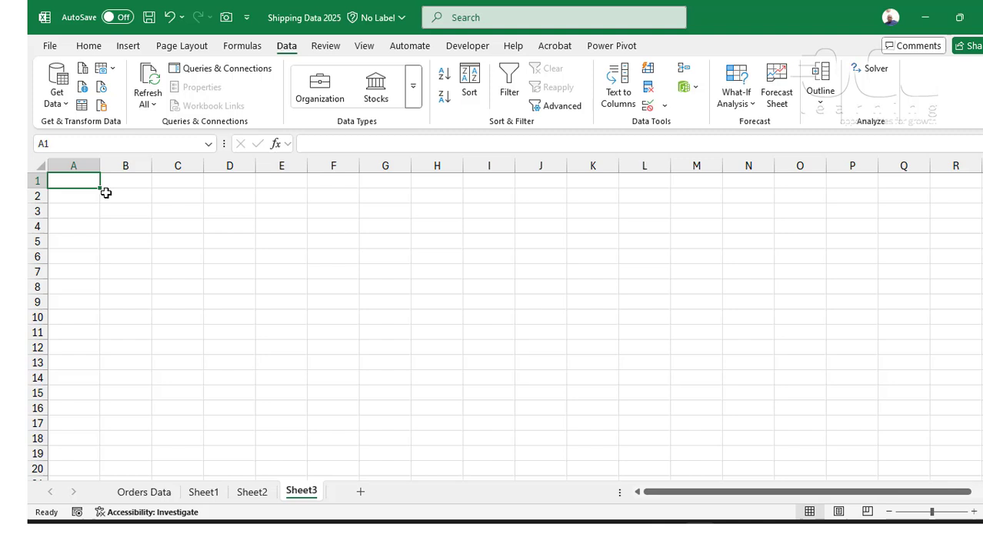
type("Country")
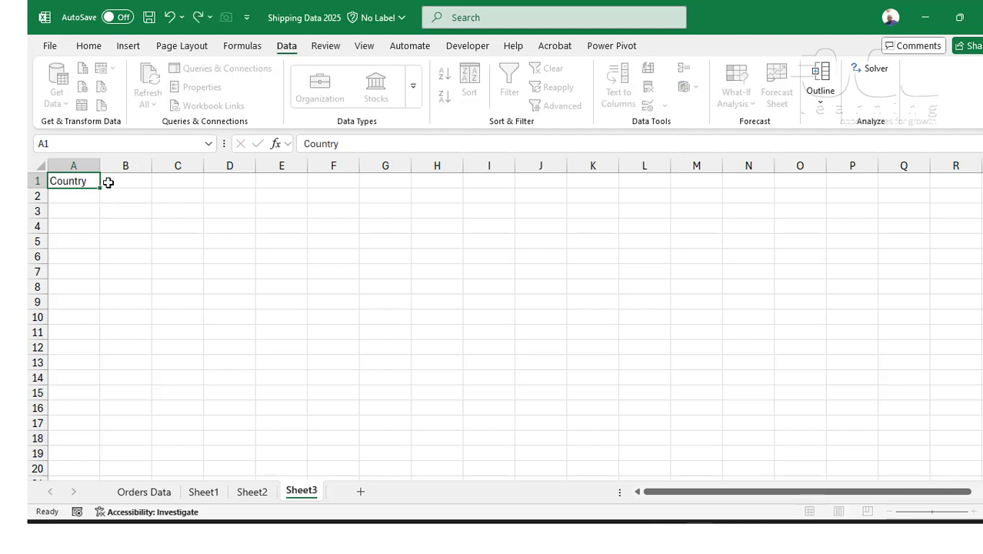
key("Return")
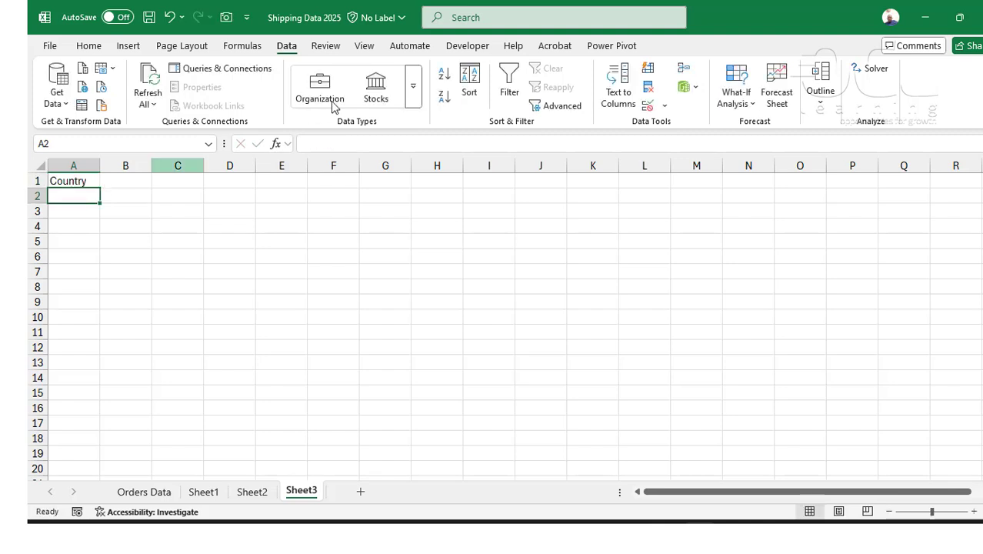
left_click(647, 112)
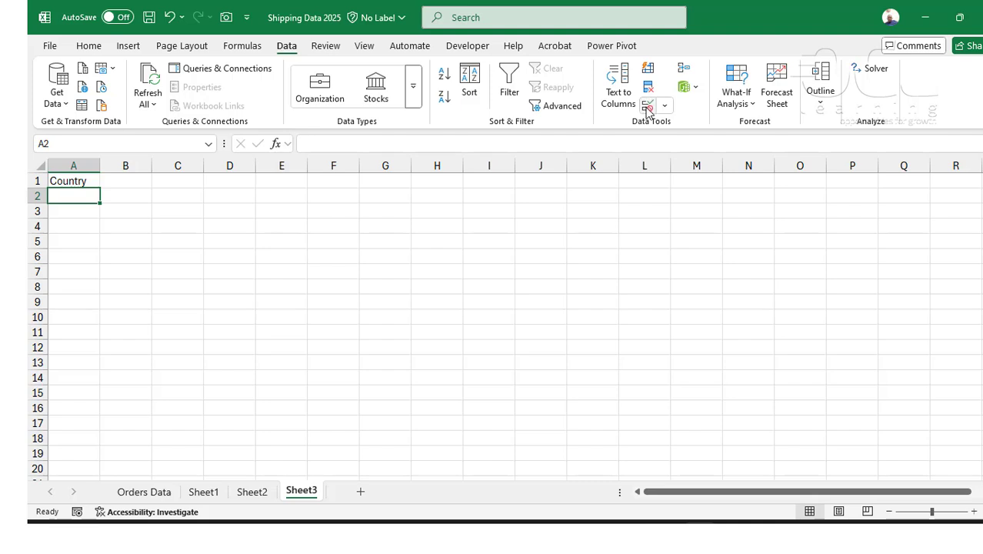
left_click(428, 275)
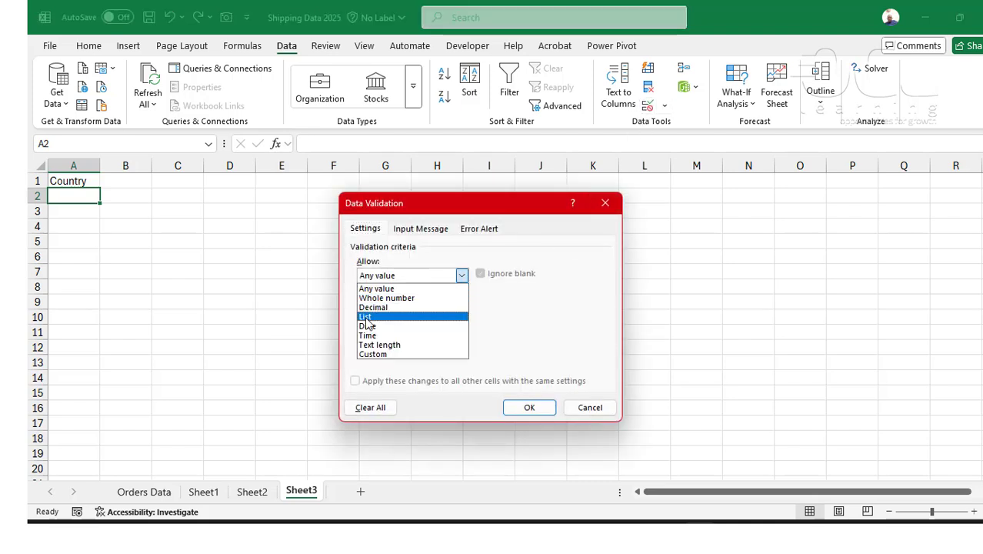
left_click(366, 316)
left_click(386, 333)
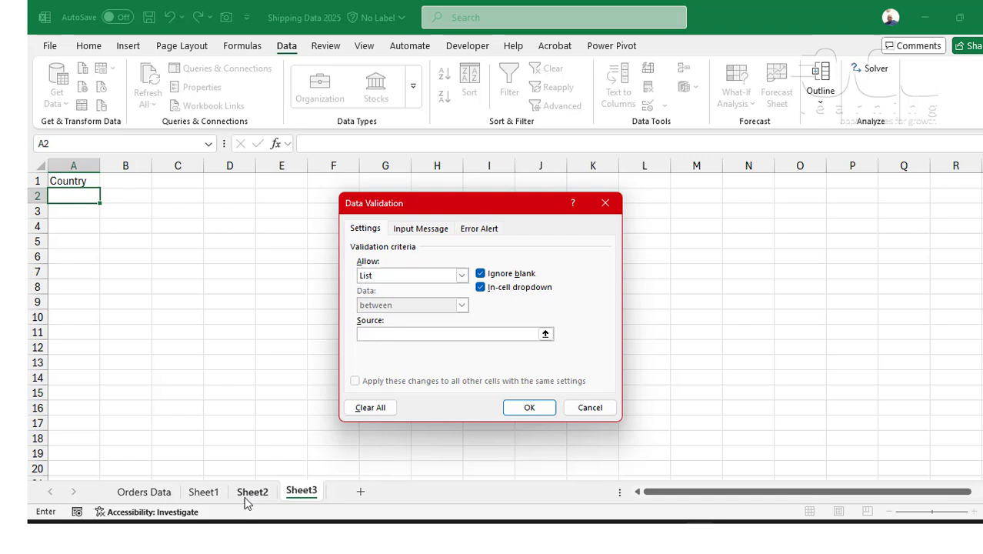
left_click(247, 491)
left_click_drag(88, 196, 81, 244)
left_click(529, 407)
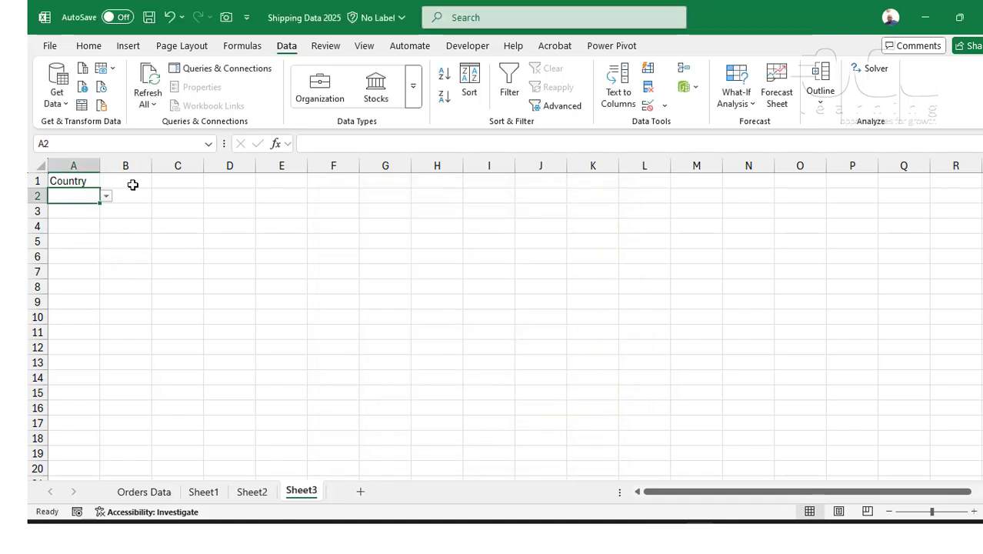
Choose Kenya in A2's dropdown and widen column A
left_click(106, 197)
left_click(64, 211)
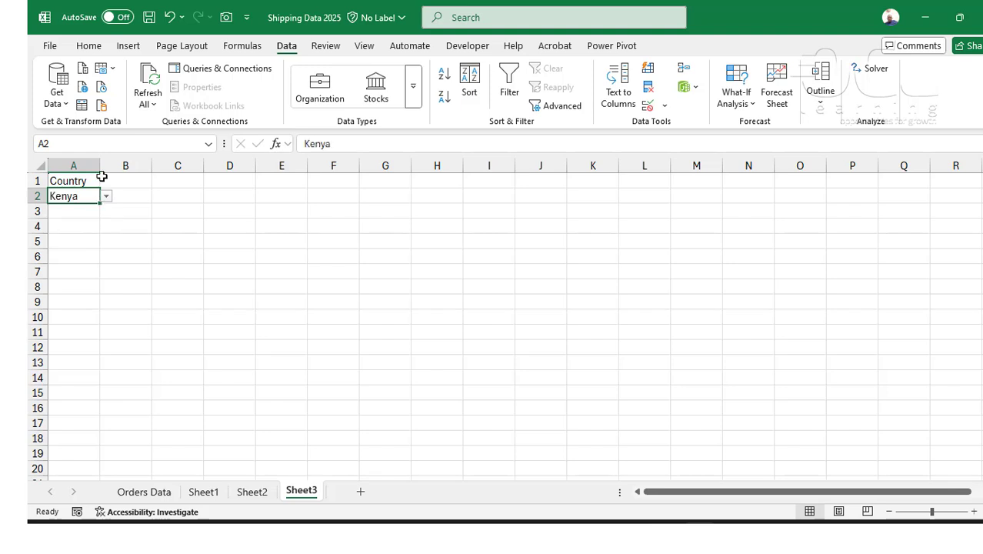
left_click_drag(100, 166, 130, 166)
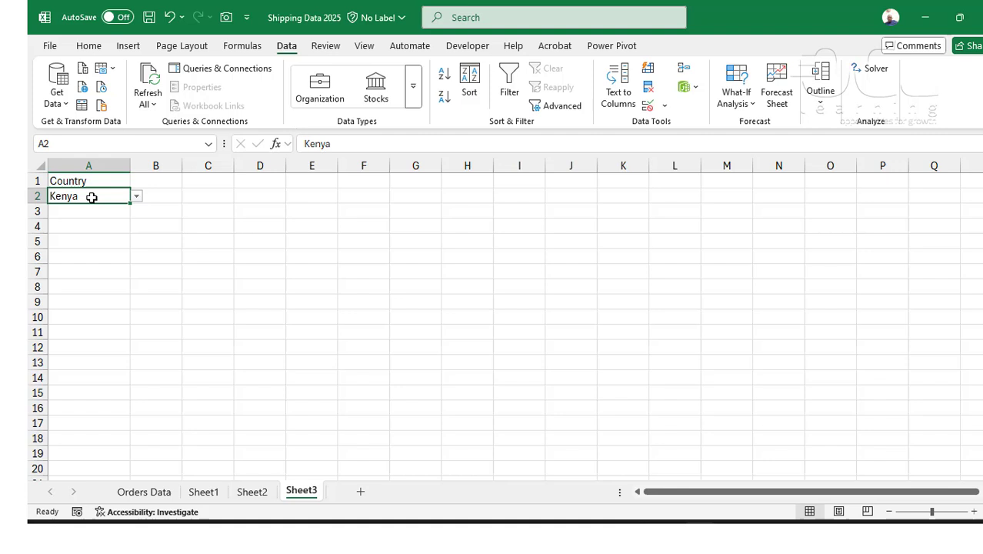
left_click(166, 211)
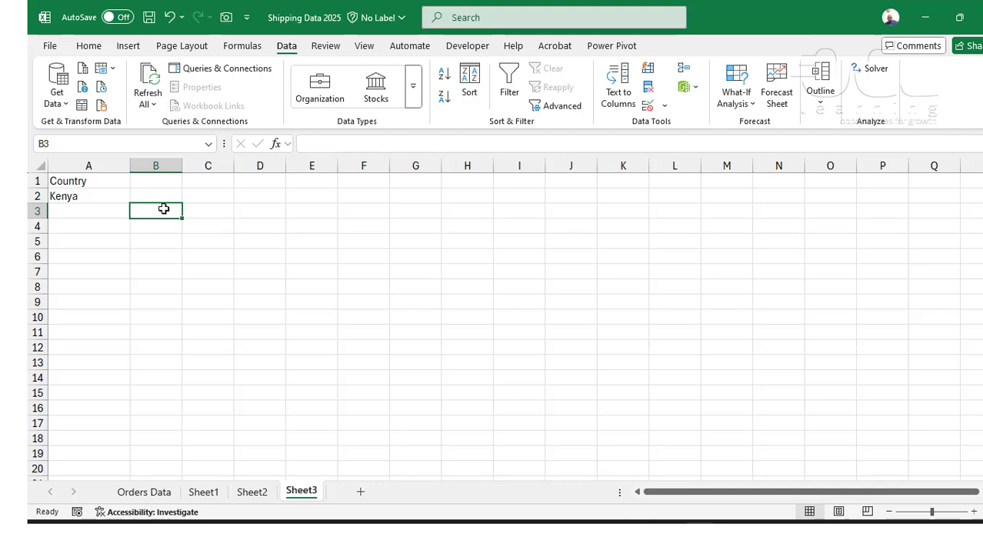
Paste Orders Data headers A1:O1 (Row ID to Year) into Sheet3 from B3, then select columns B:O
left_click(146, 492)
left_click(67, 182)
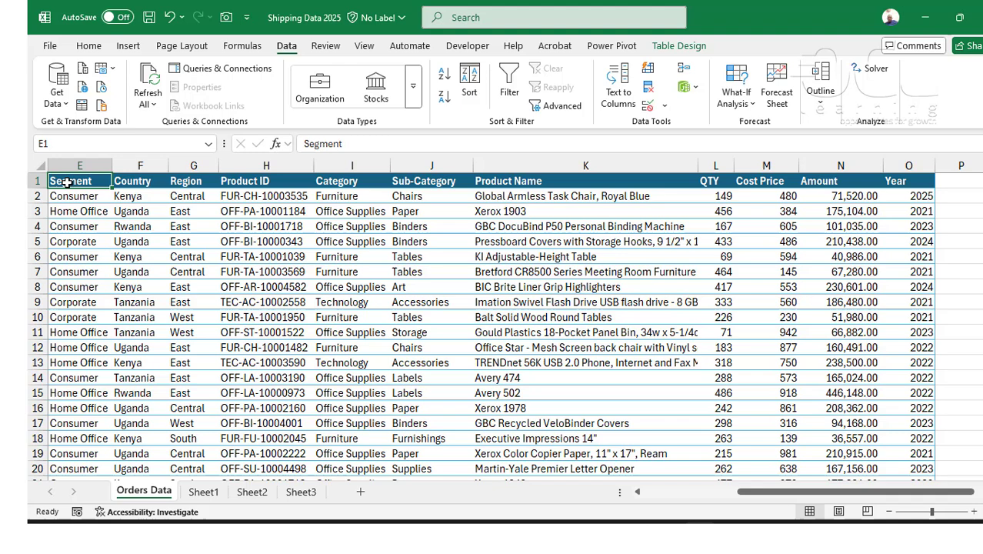
key("ctrl+Home")
key("ctrl+shift+Right")
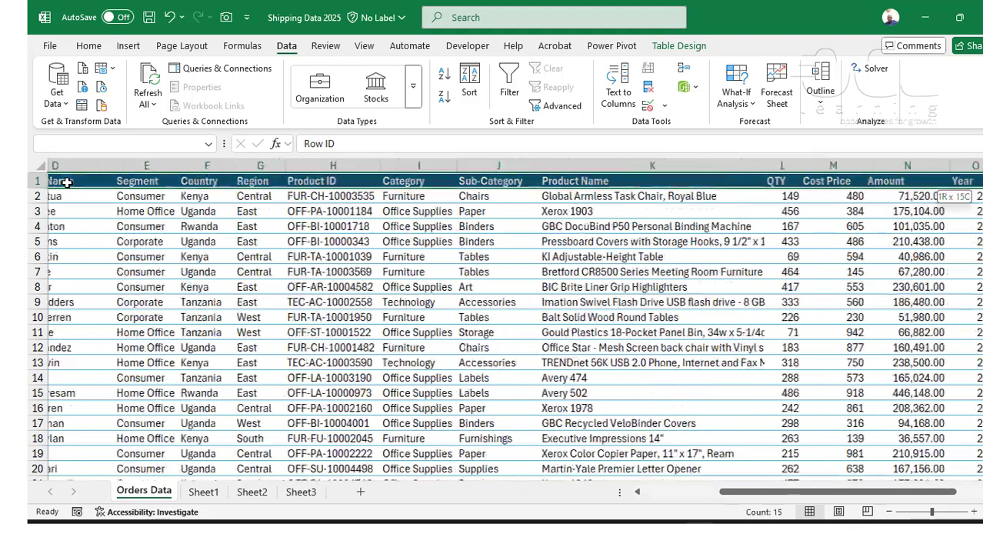
key("ctrl+c")
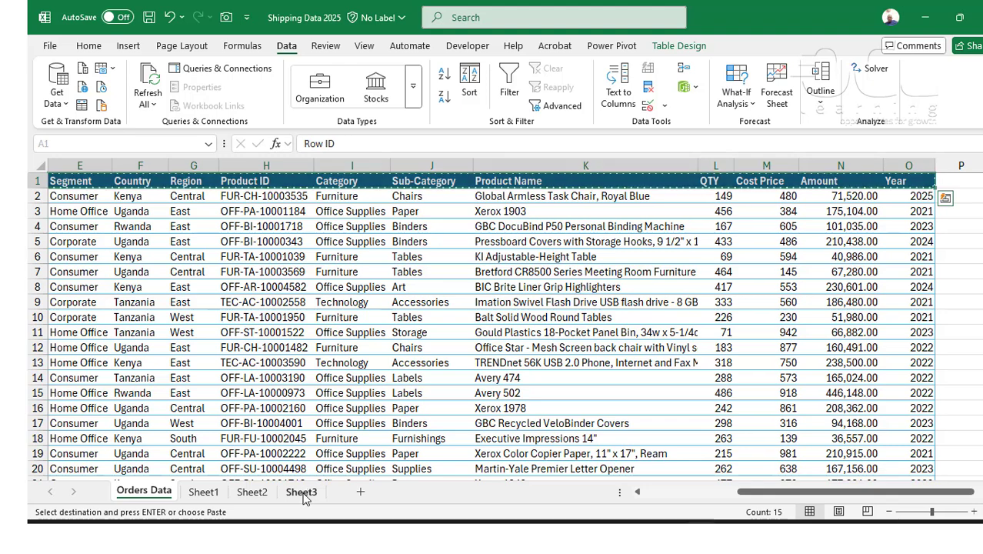
left_click(301, 492)
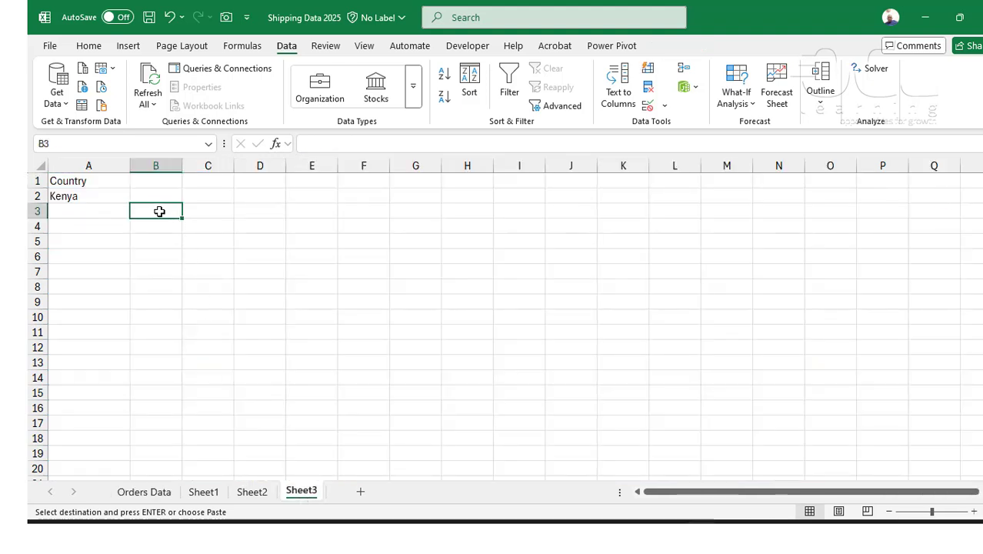
key("ctrl+v")
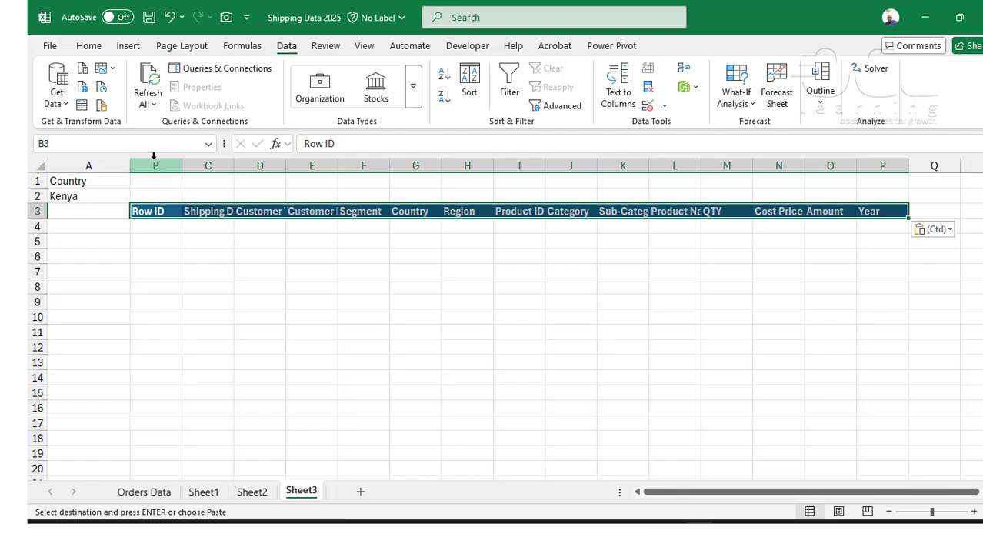
mouse_move(156, 166)
left_mouse_down()
mouse_move(897, 180)
mouse_move(862, 164)
mouse_move(873, 163)
mouse_move(145, 178)
left_mouse_up()
Start a FILTER in B4 with array 'Orders Data'!$A$1:$O$50001
type("=")
type("f")
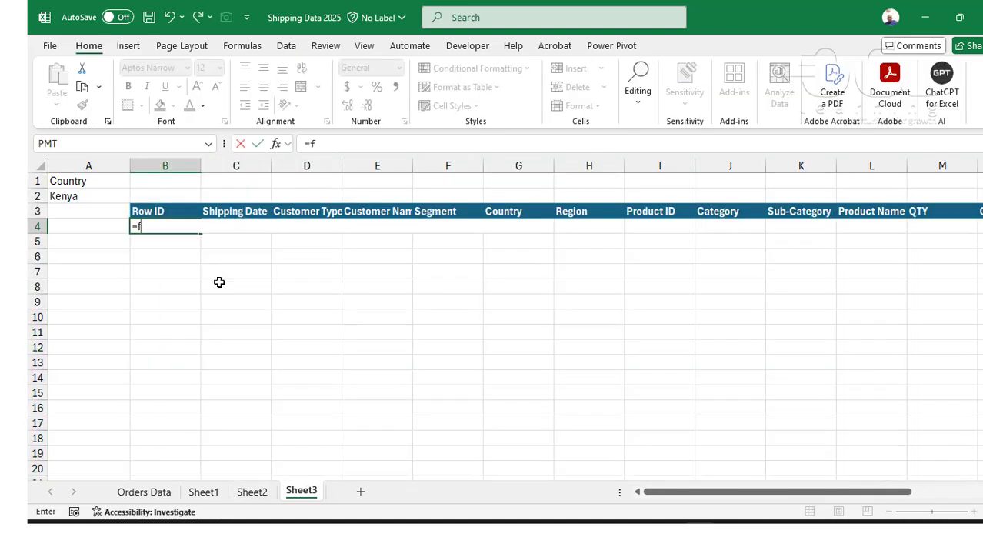
type("il")
key("Tab")
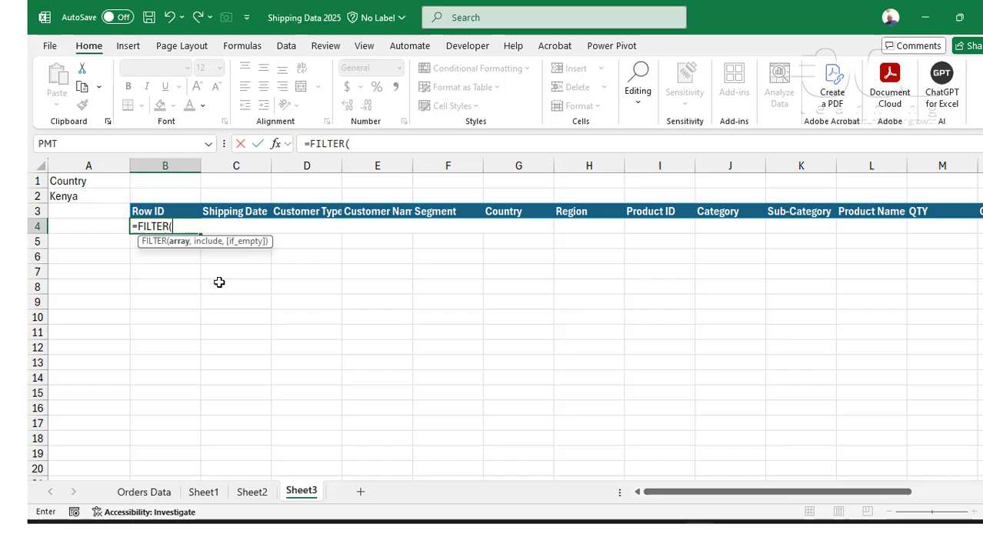
left_click(142, 493)
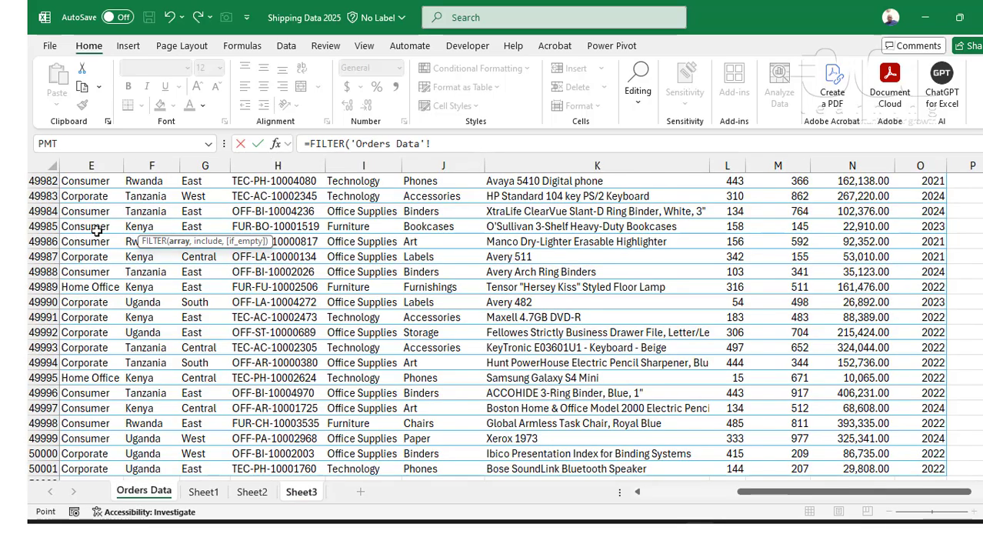
left_click(95, 228)
key("ctrl+Up")
key("ctrl+Left")
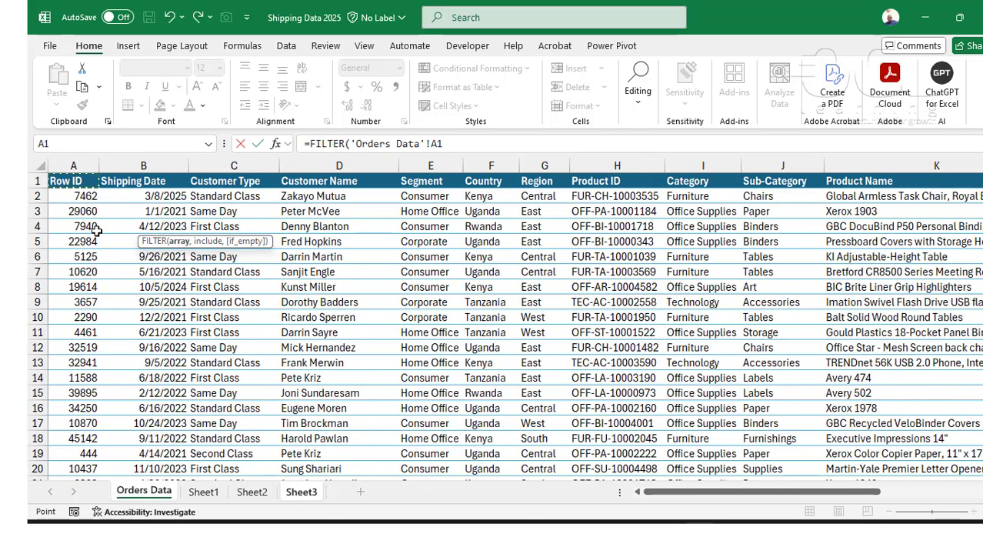
key("ctrl+shift+Right")
key("ctrl+shift+Down")
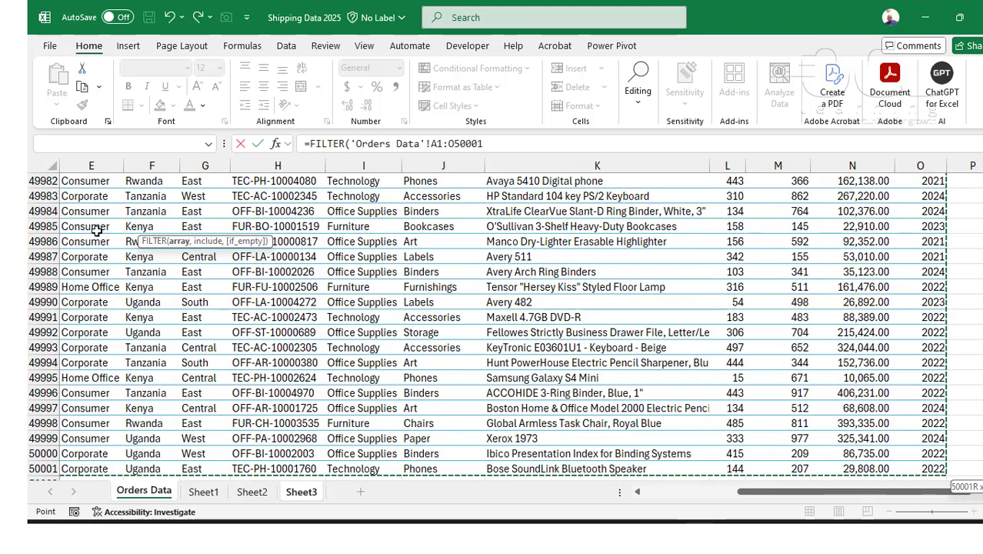
key("F4")
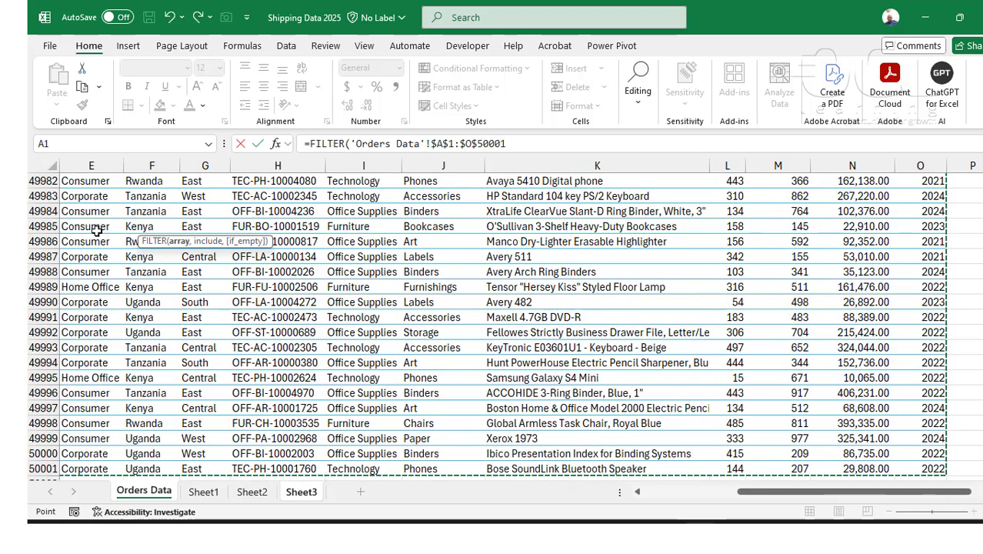
type(",")
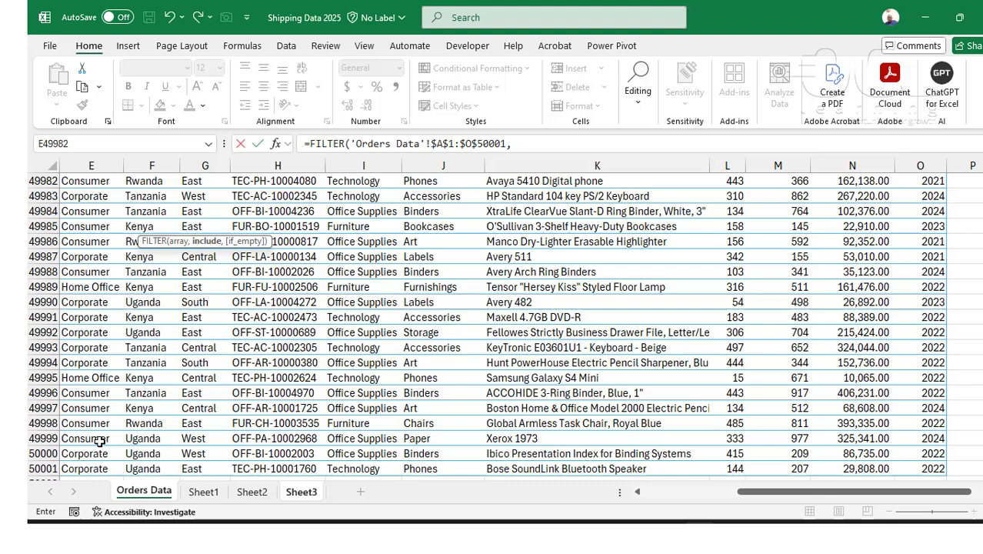
Add criteria 'Orders Data'!$F$1:$F$50001=Sheet3!A2 and enter the formula
scroll(231, 266, "up", 8)
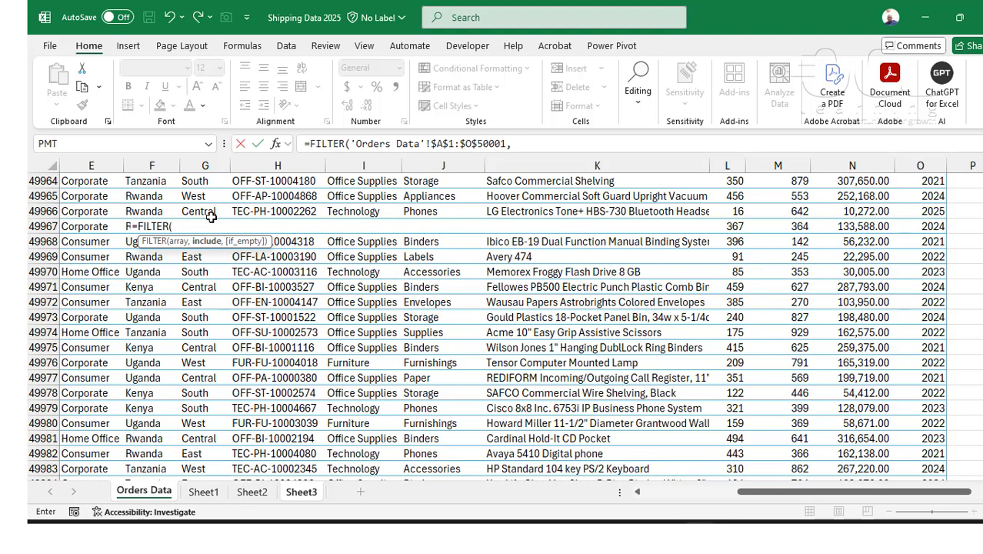
left_click(210, 210)
key("ctrl+shift+Up")
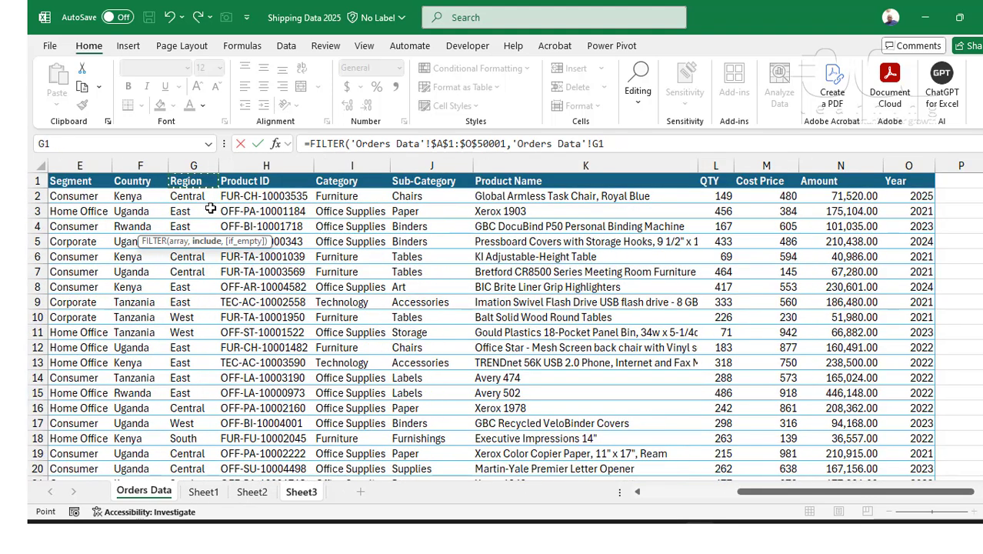
key("Left")
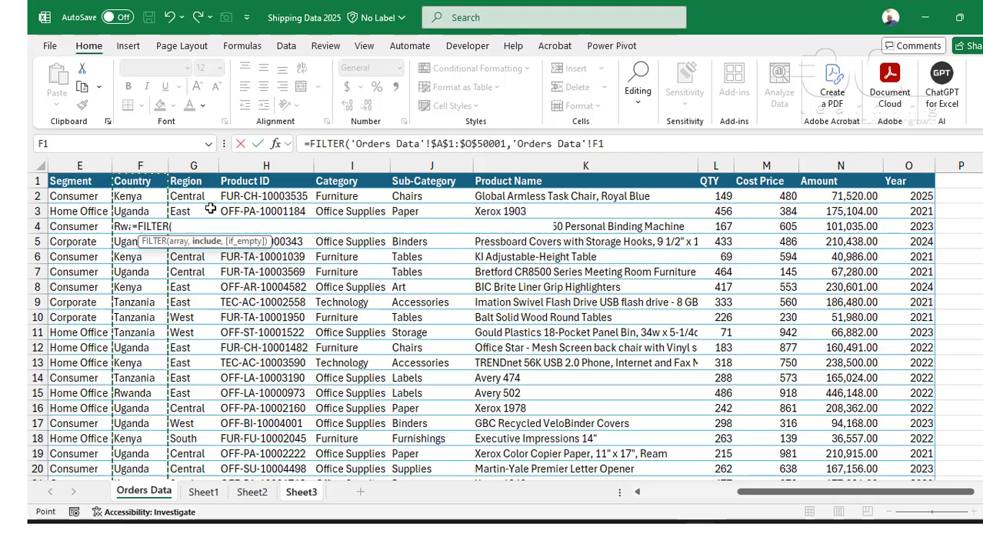
key("ctrl+shift+Down")
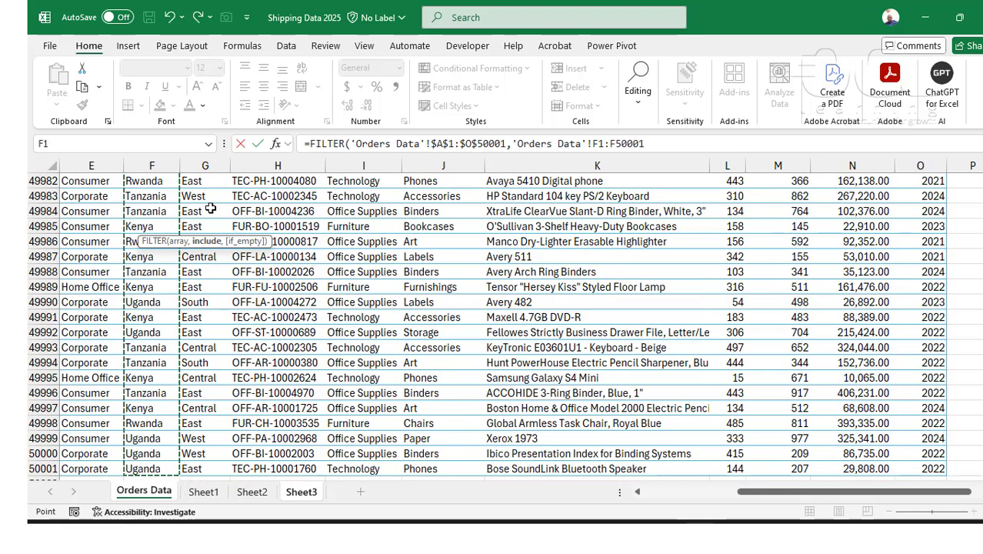
key("F4")
type("=")
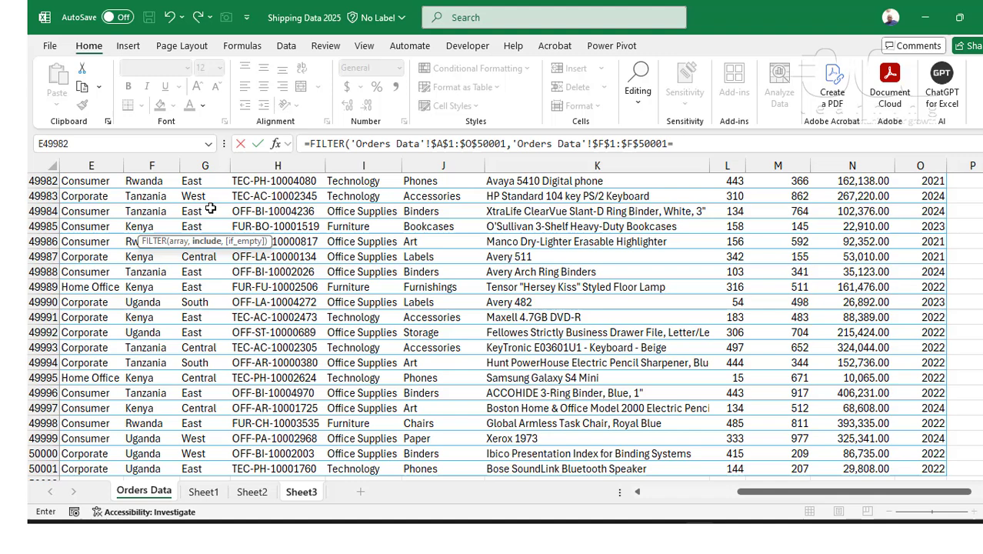
left_click(301, 492)
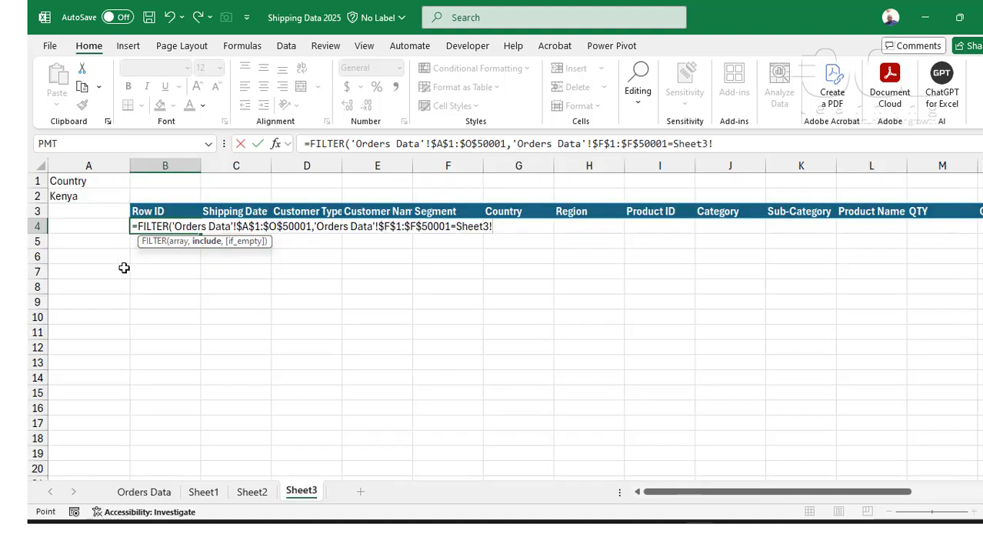
left_click(79, 197)
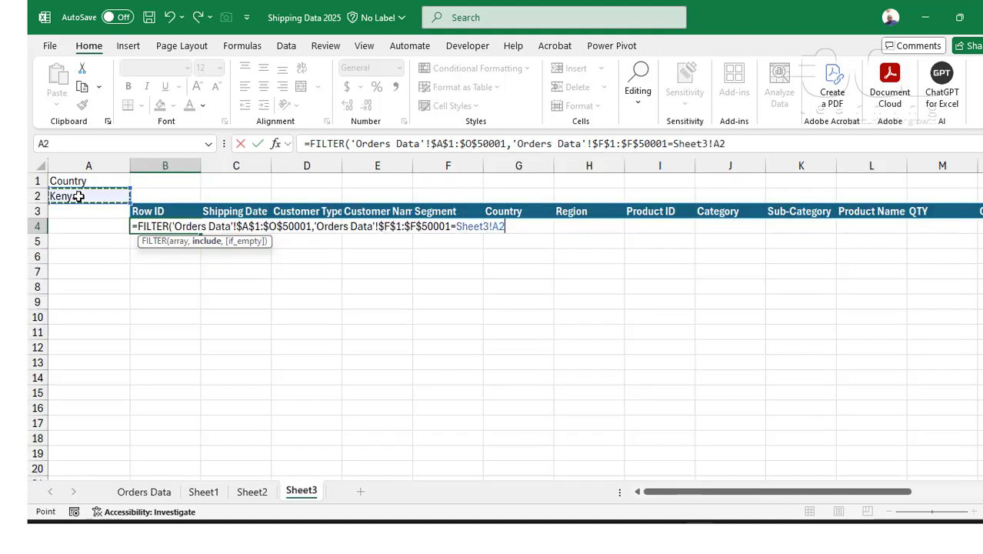
key("Return")
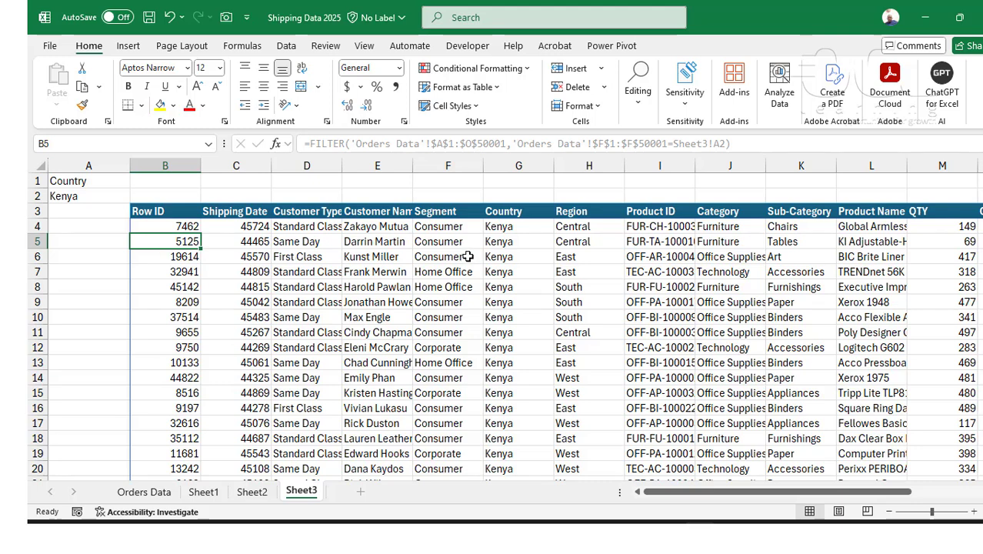
Switch A2's Country to Uganda so the report lists Uganda orders, then show the Data tab
left_click(123, 196)
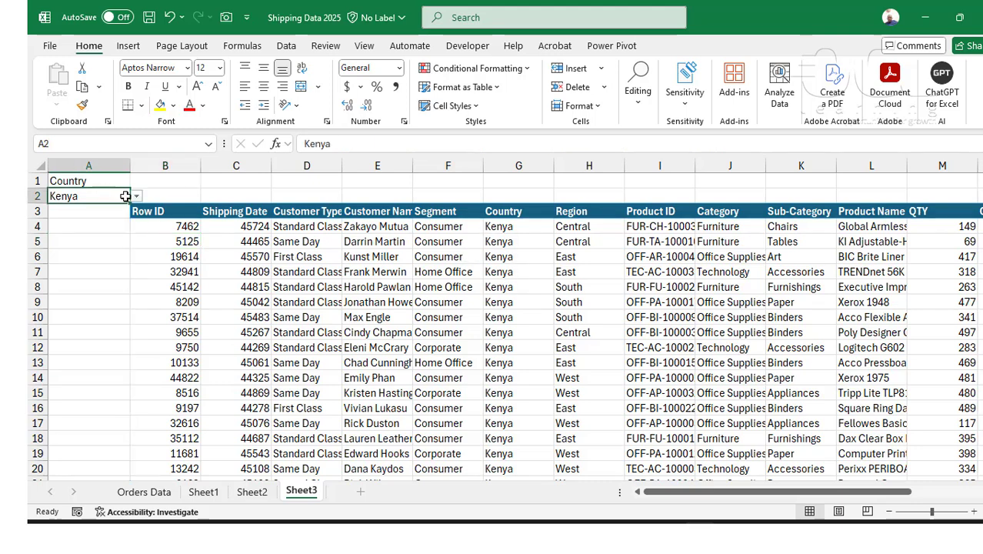
left_click(136, 197)
left_click(67, 223)
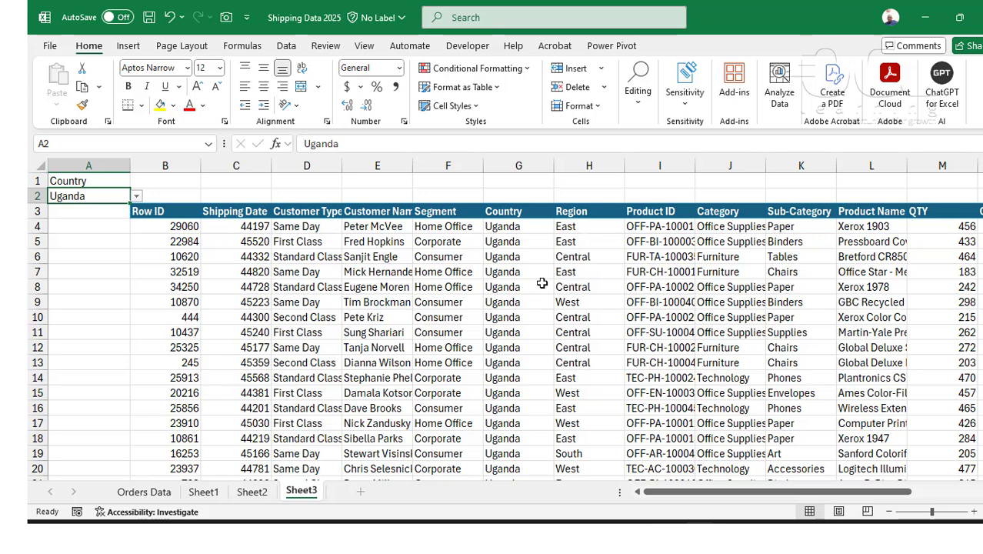
left_click(164, 210)
left_click(285, 48)
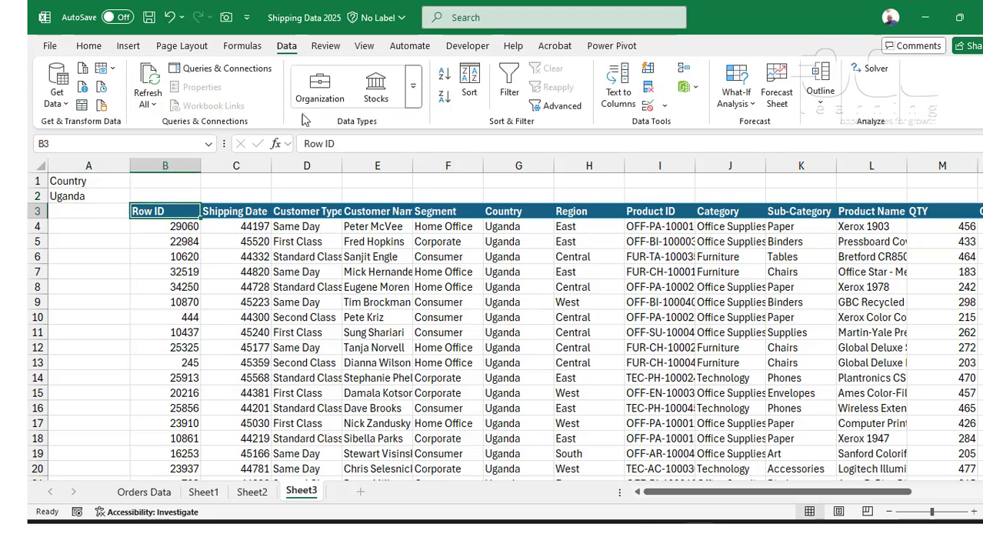